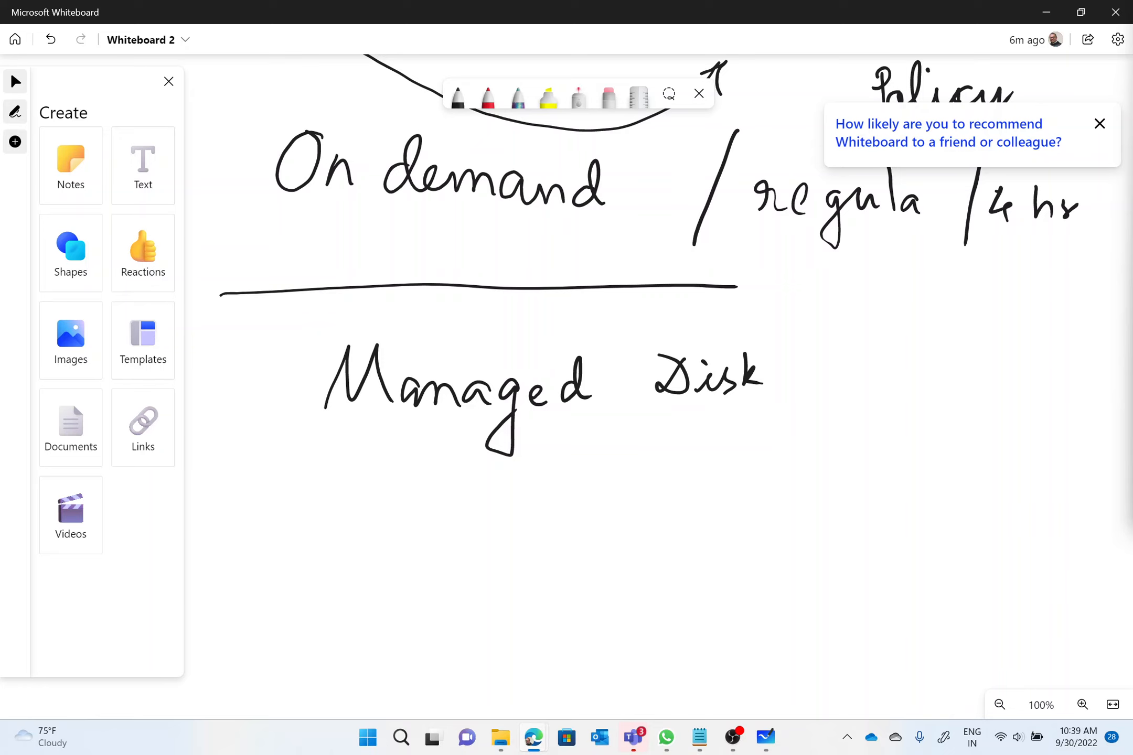
- Switch to the Azure portal in the Edge browser, maximize its window and open the list of resource groups
key("alt+Tab")
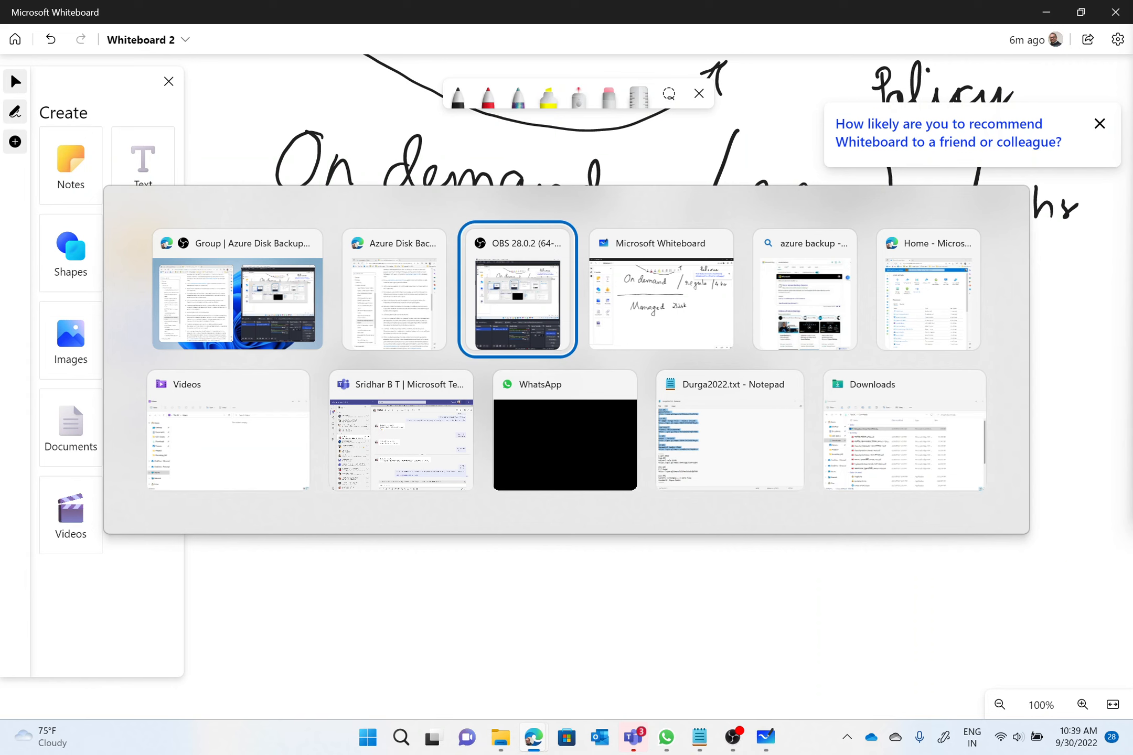
key("alt+Tab")
key("alt+Tab")
key("alt+Tab")
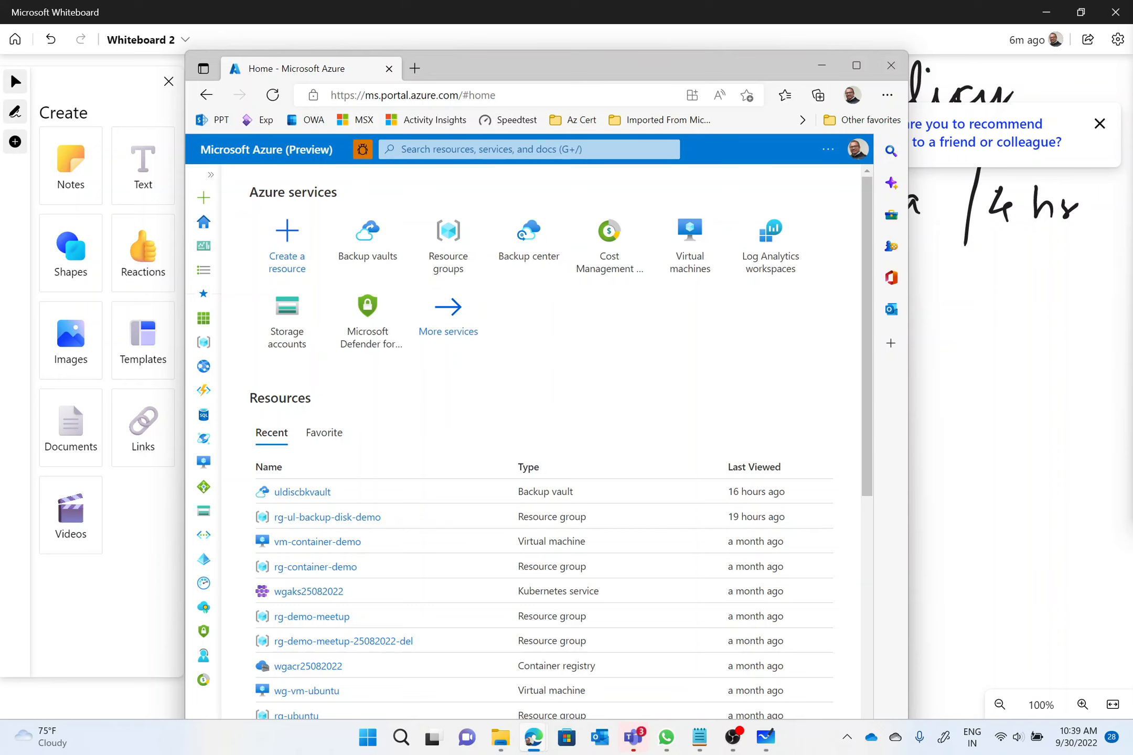
left_click(853, 72)
left_click(405, 199)
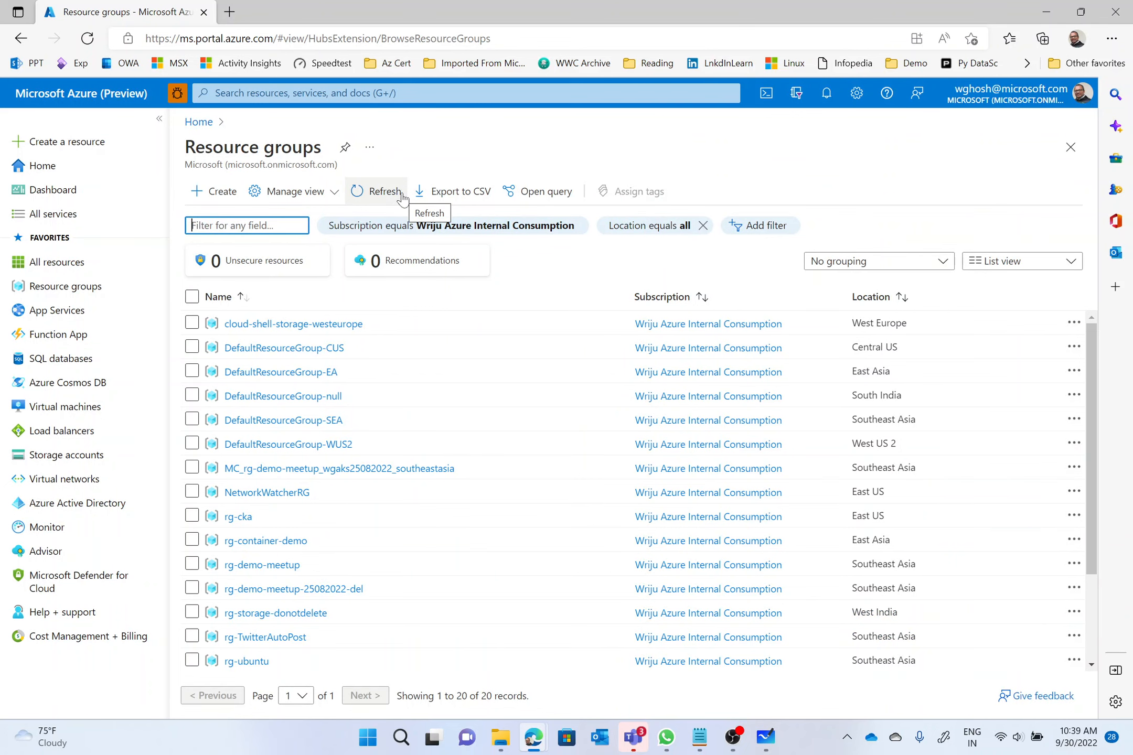
- Create a resource group named rg-demo-back2 in the East US region
left_click(222, 202)
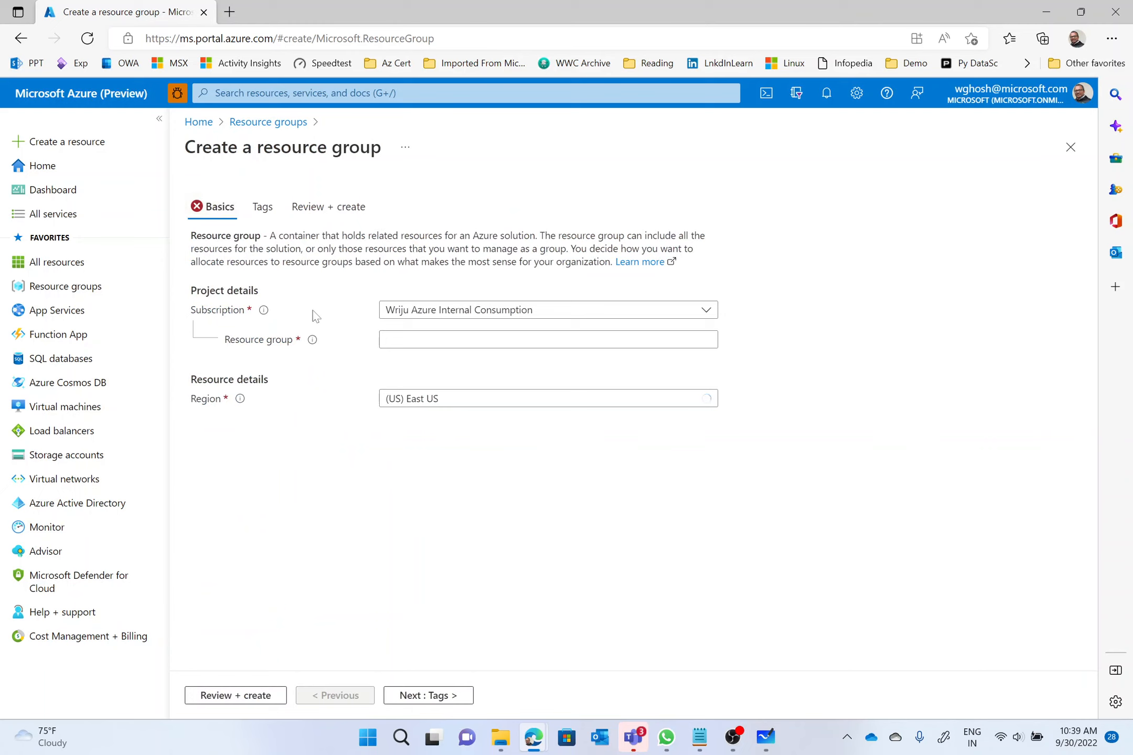
left_click(389, 340)
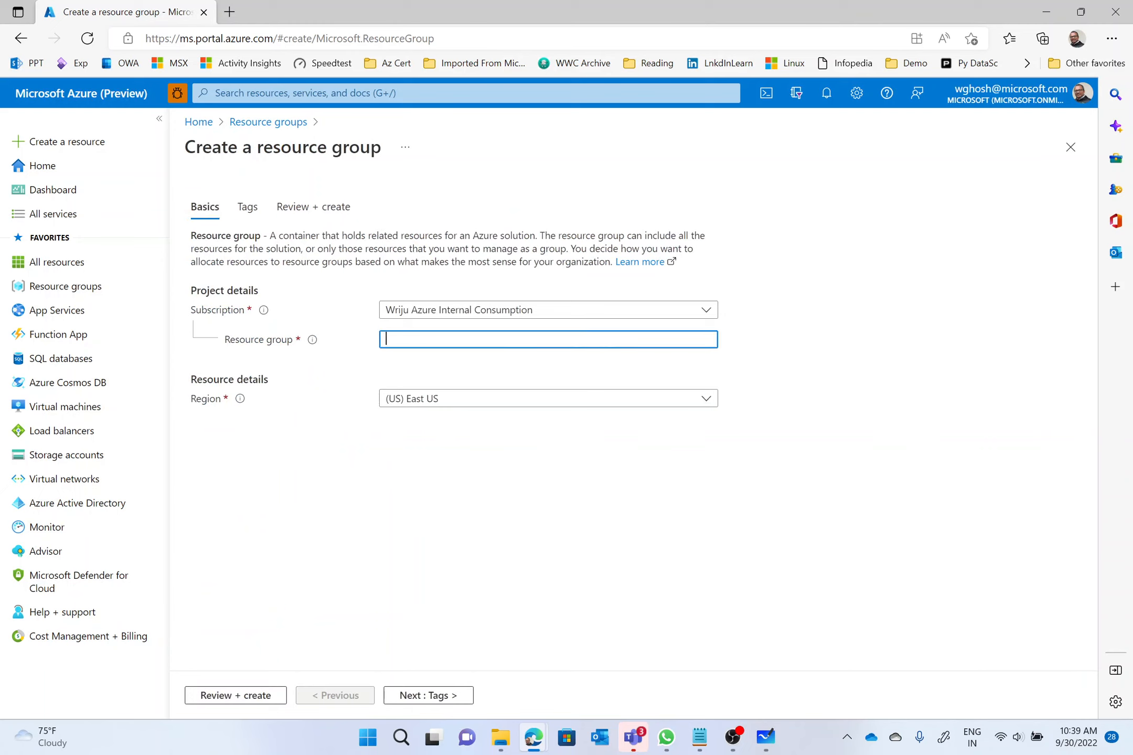
type("rg")
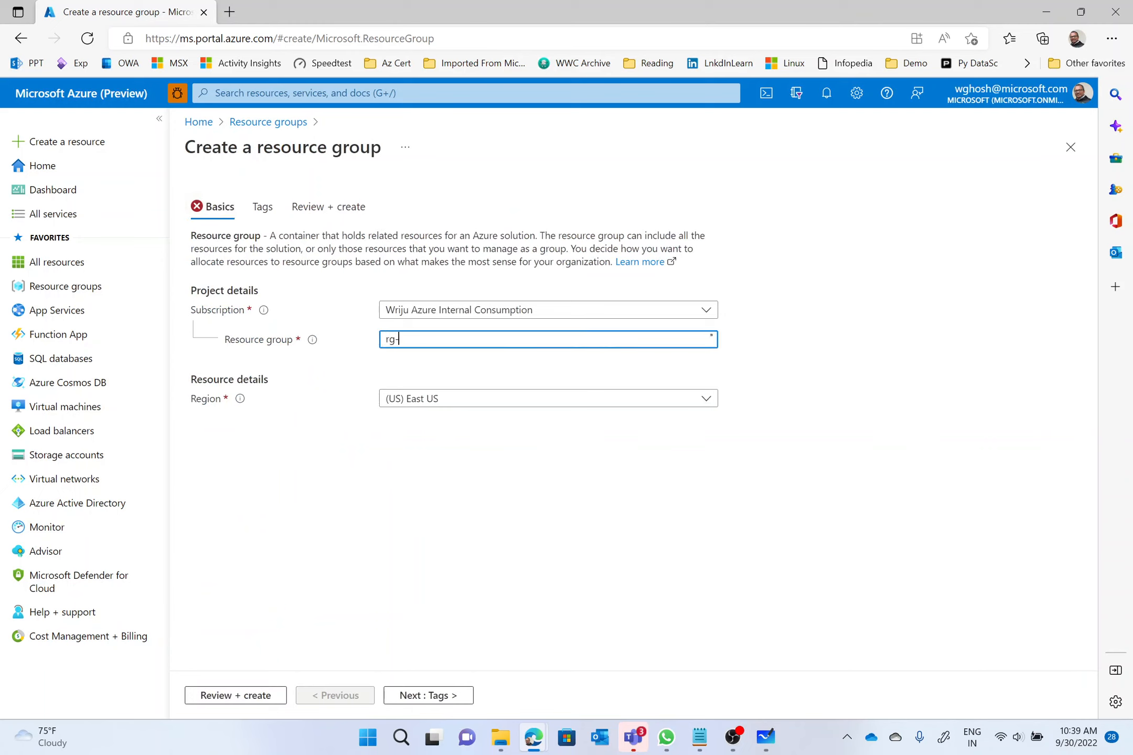
type("-demo-back2")
left_click(251, 701)
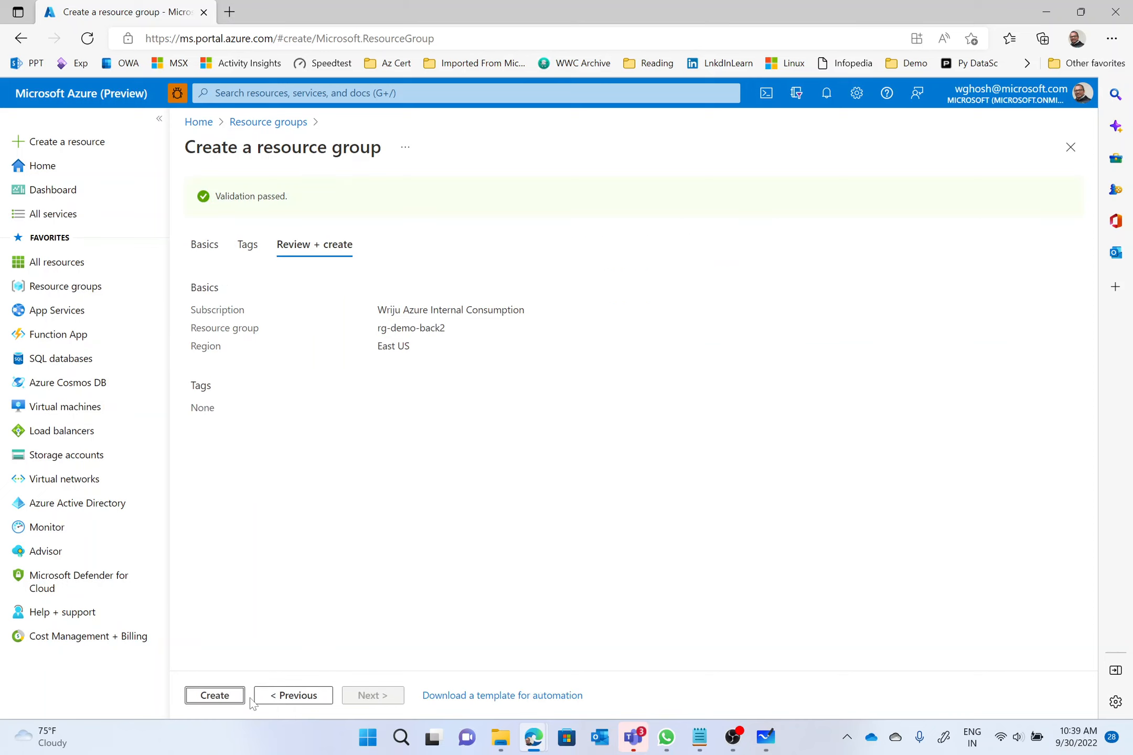
left_click(236, 697)
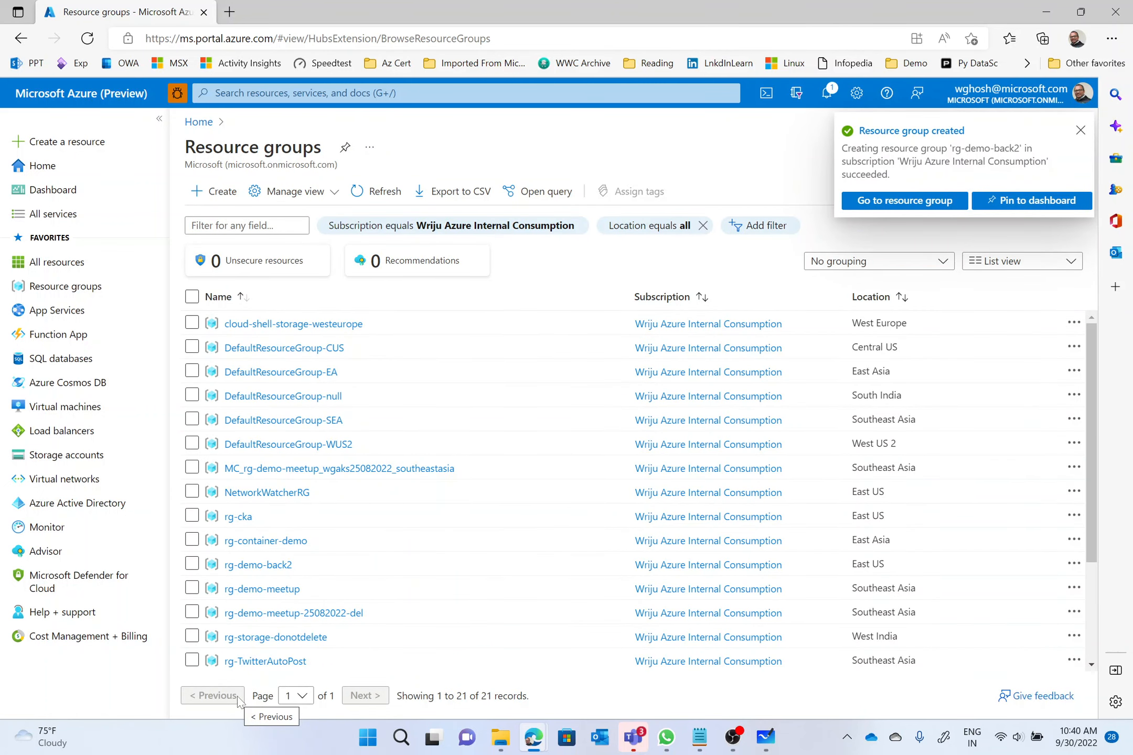
- Open the rg-demo-back2 resource group, start adding a resource from the Marketplace and reload the page
left_click(904, 200)
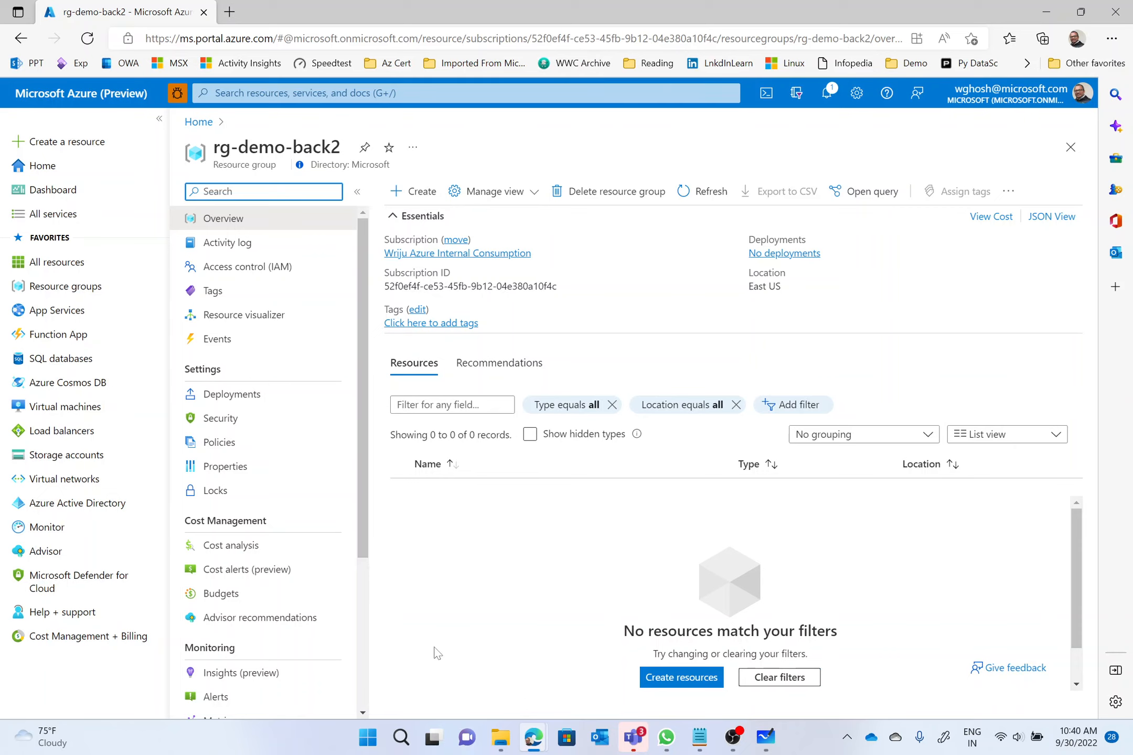
left_click(412, 193)
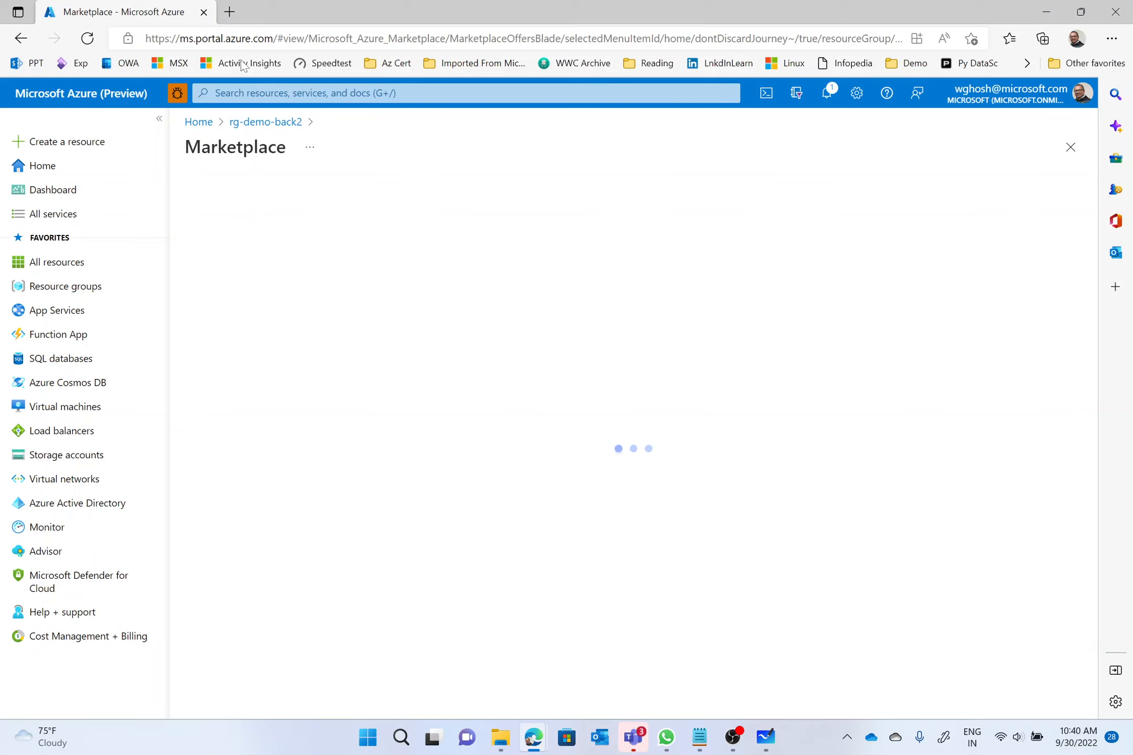
left_click(87, 38)
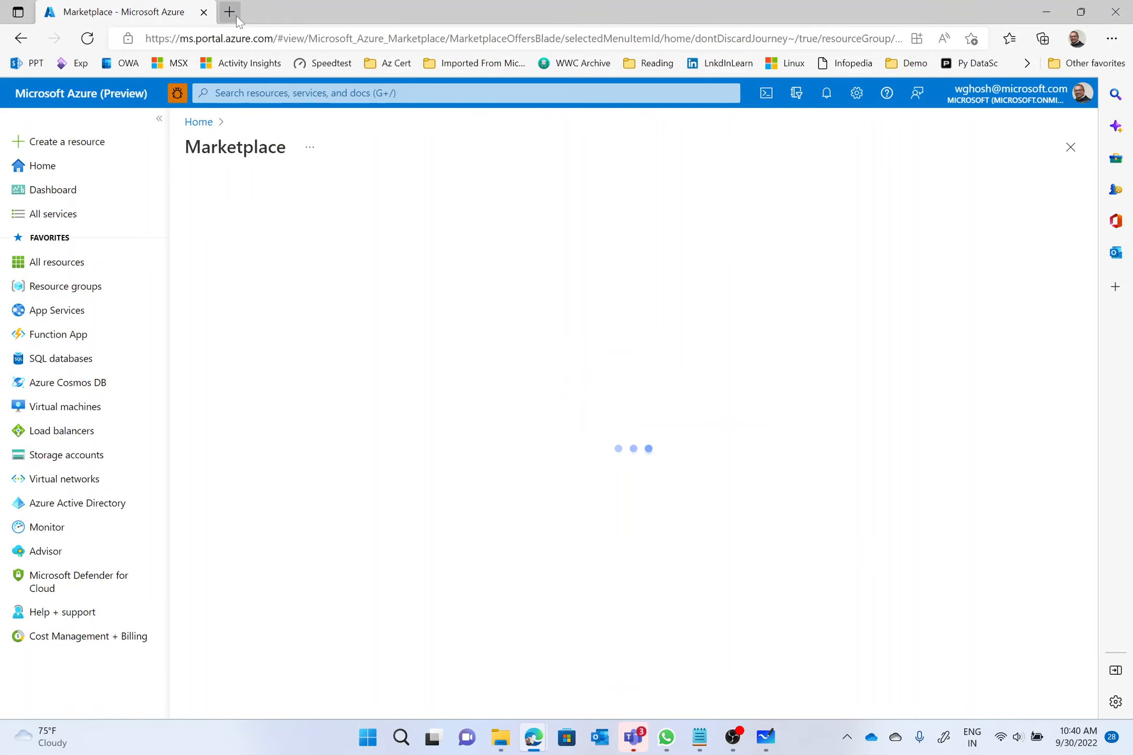
- Load portal.azure.com in a new browser tab and return to the Marketplace page
left_click(234, 15)
type("portal.azure.com")
key("Return")
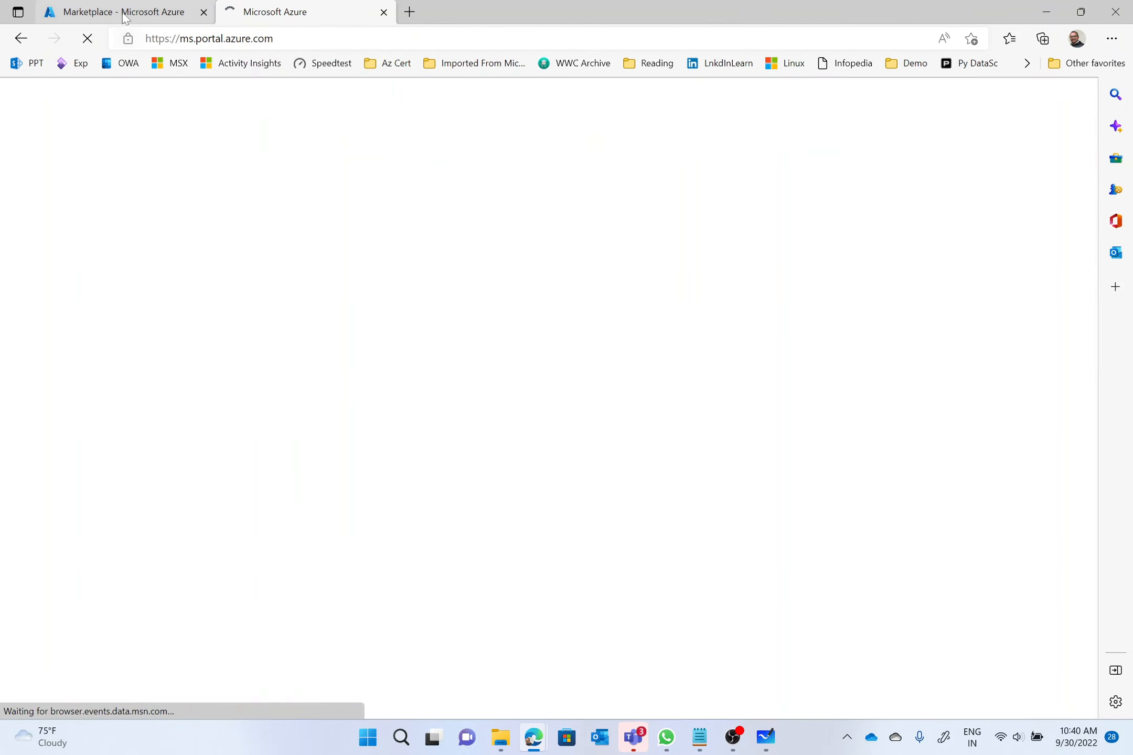
left_click(125, 15)
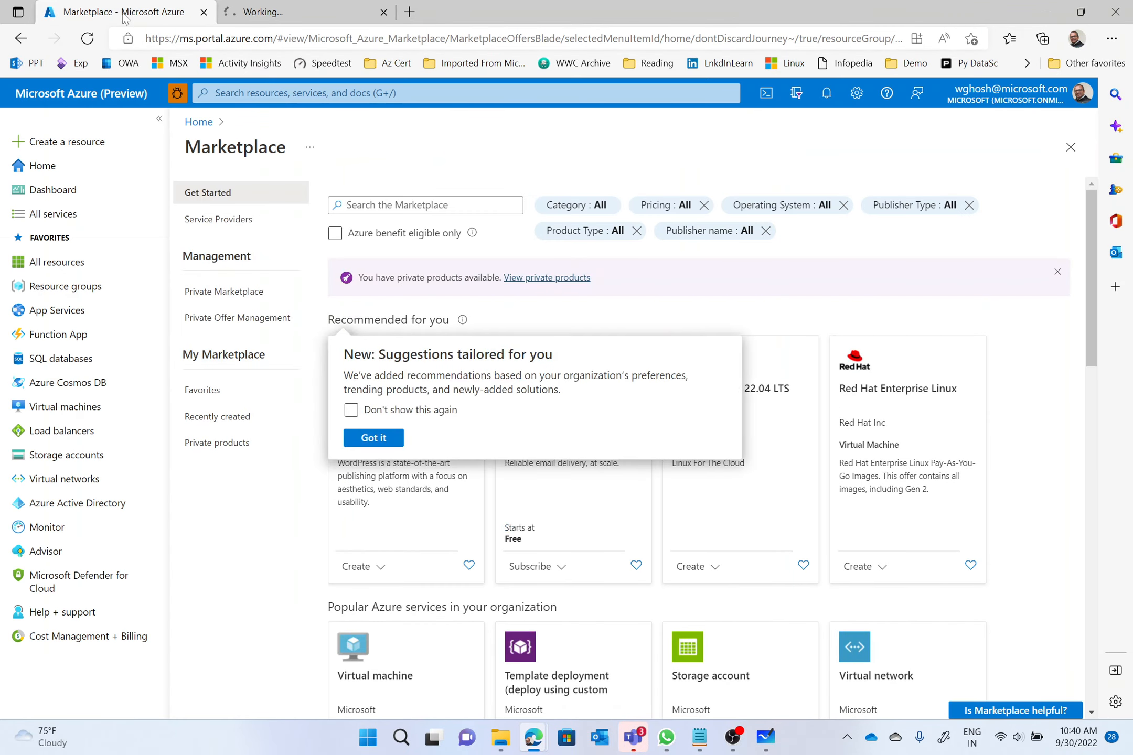
- Search the Marketplace for Disk, and replace the search term with Managed Disks
left_click(381, 205)
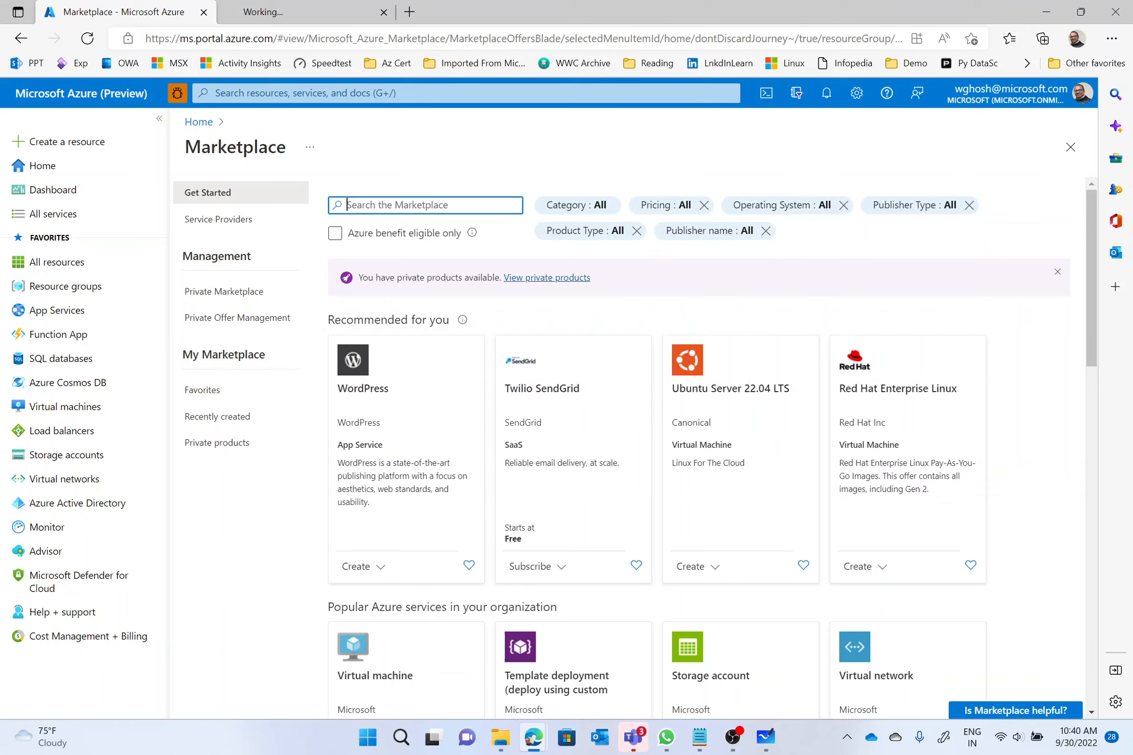
type("Disk")
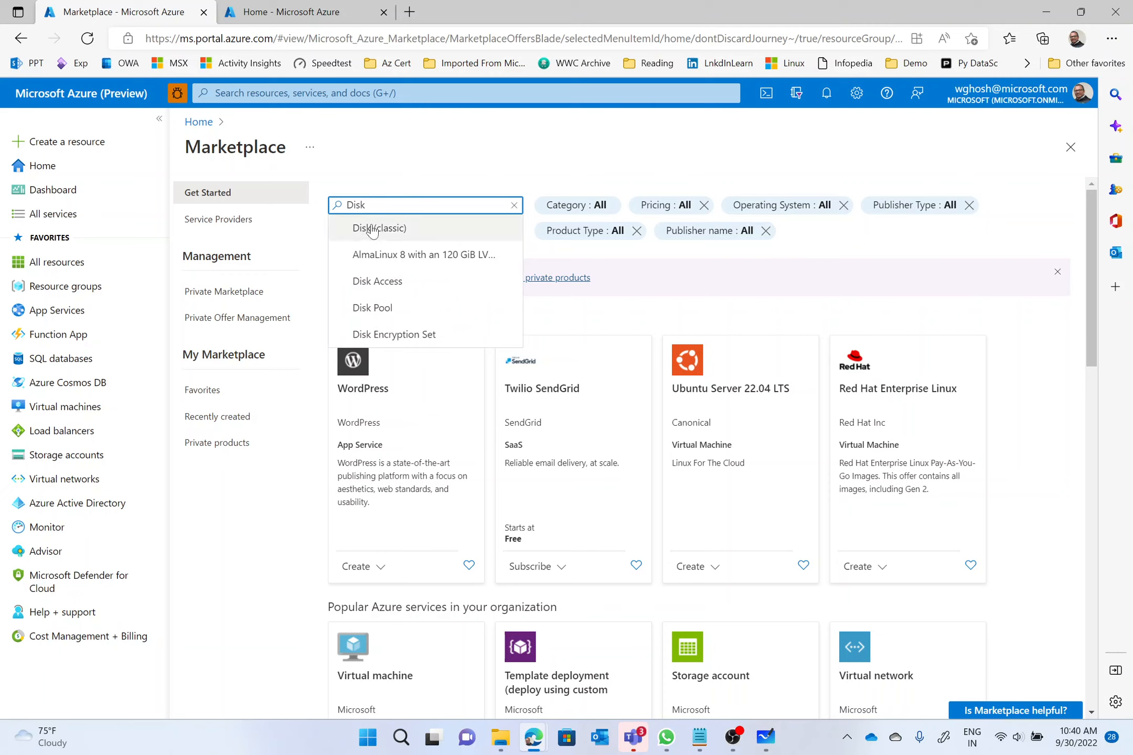
key("BackSpace")
key("BackSpace")
key("BackSpace")
key("BackSpace")
type("M")
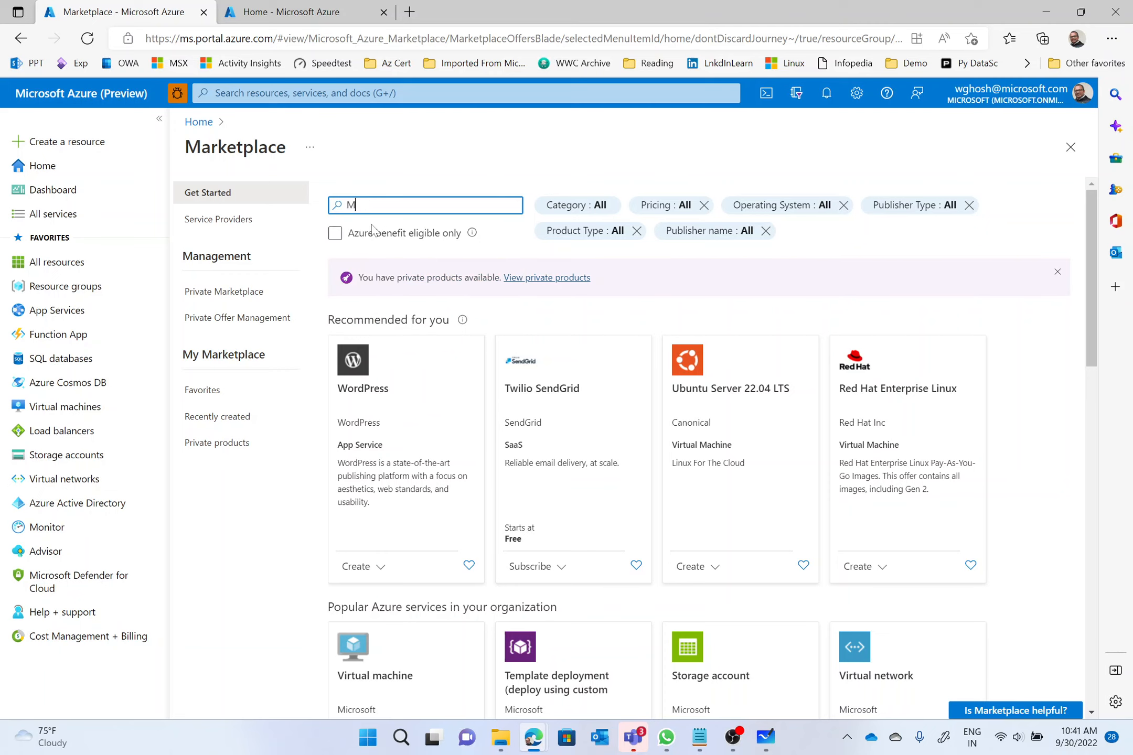
type("anaged Disk")
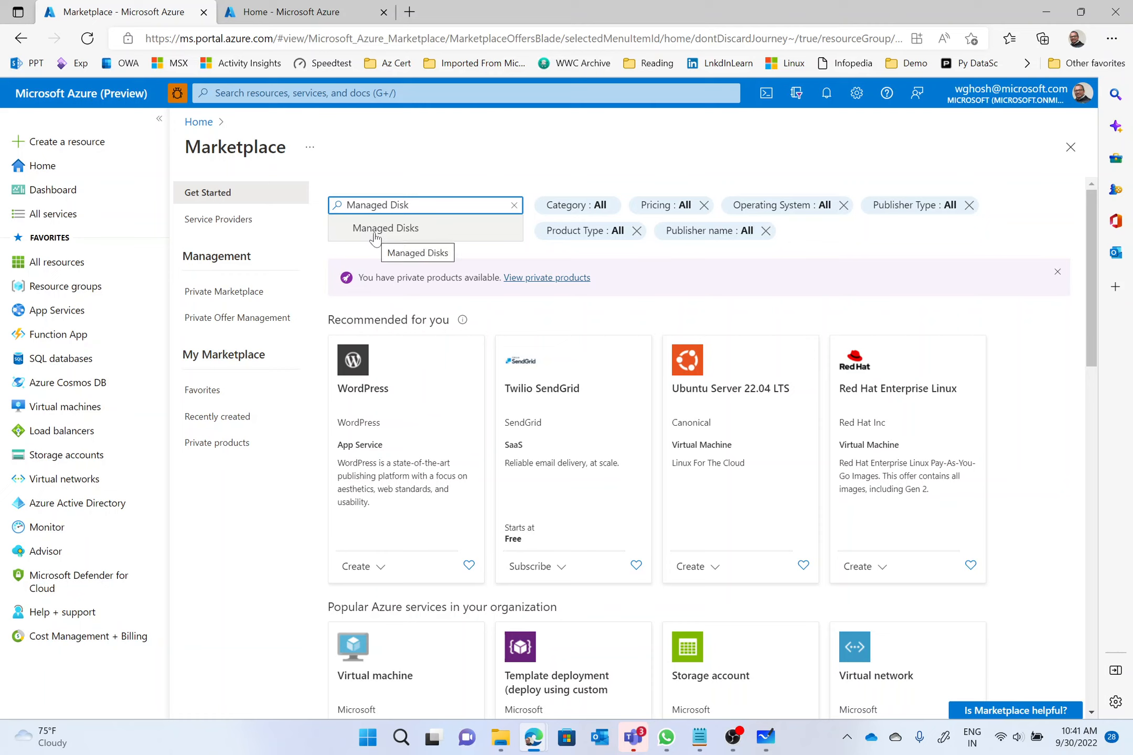
type("s")
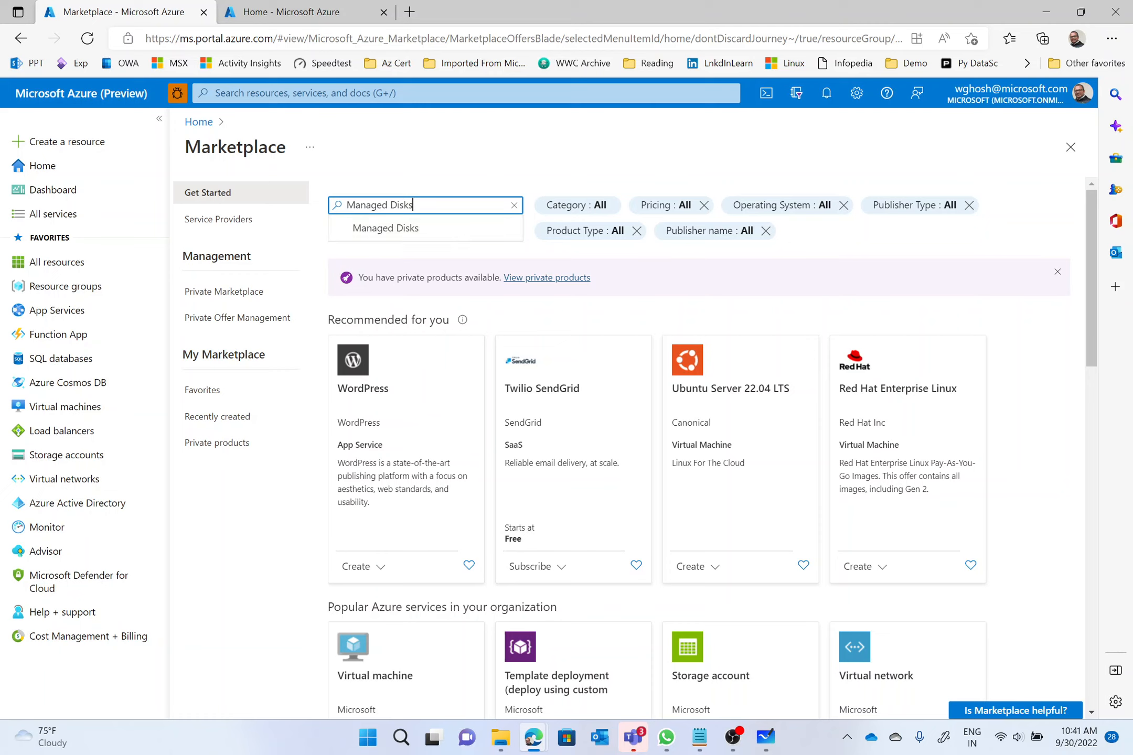
- Copy the term Managed Disks into the portal-wide search and open the Disks service
key("ctrl+shift+Left")
key("ctrl+shift+Left")
key("ctrl+c")
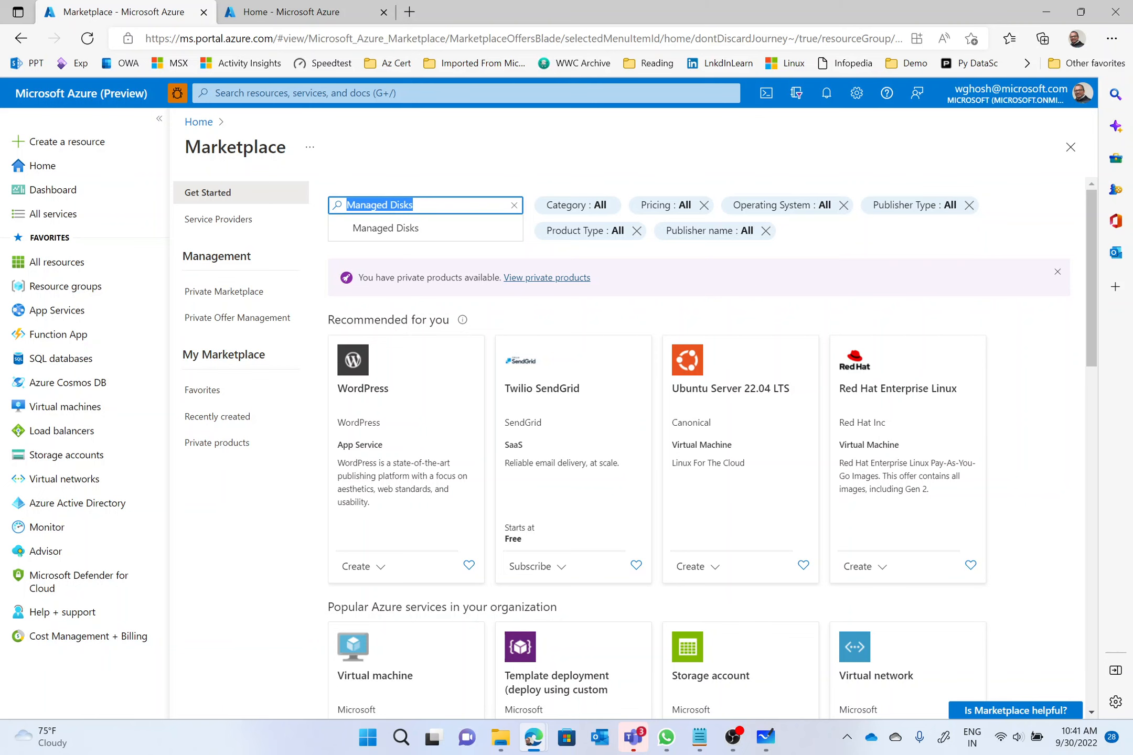
left_click(417, 93)
key("ctrl+v")
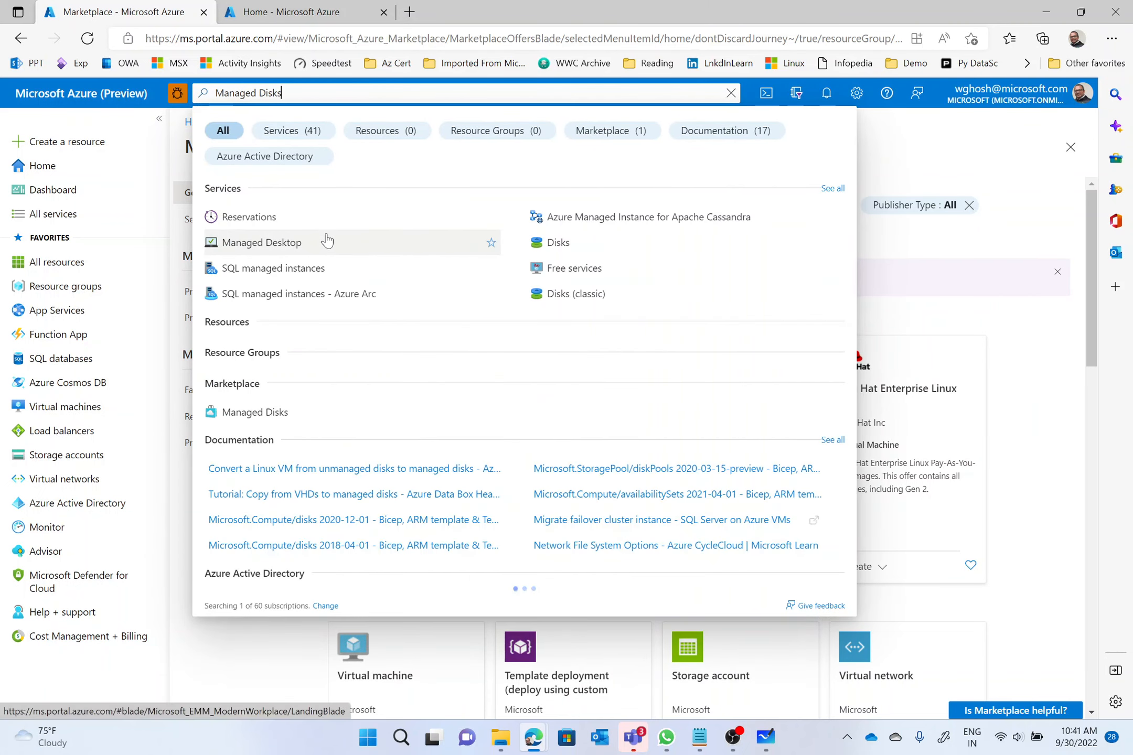
left_click(538, 250)
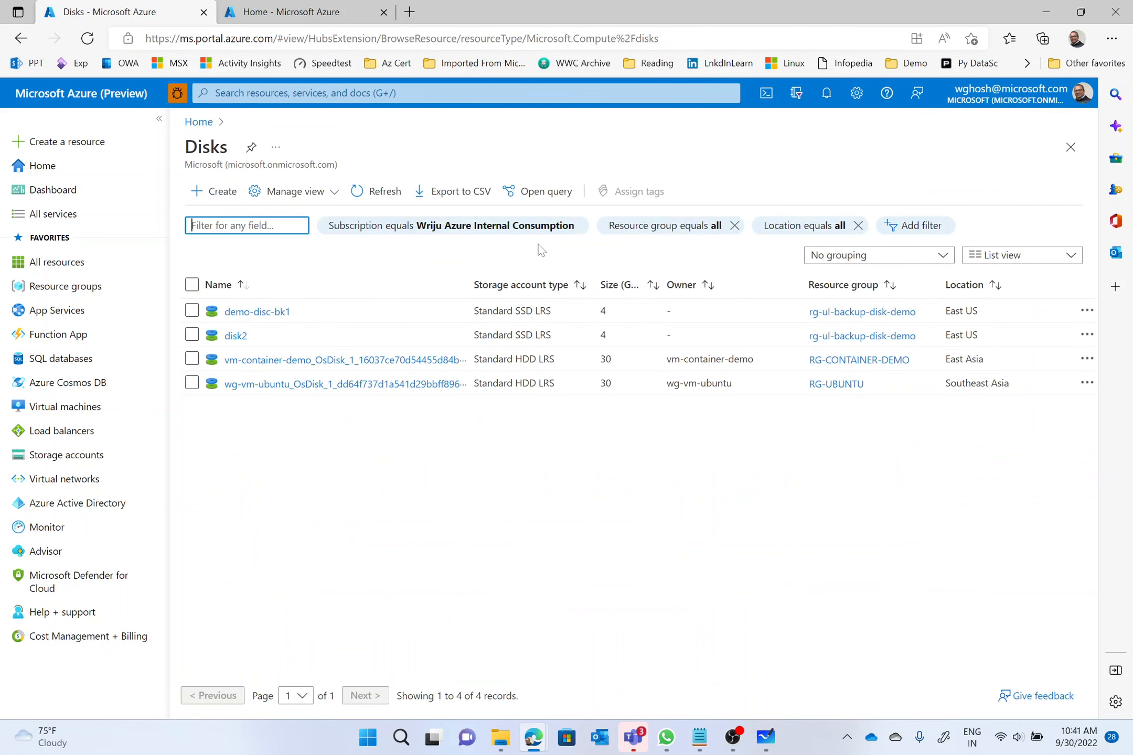
- Start a new managed disk in resource group rg-demo-back2, name it disk2 and keep the East US region
left_click(210, 192)
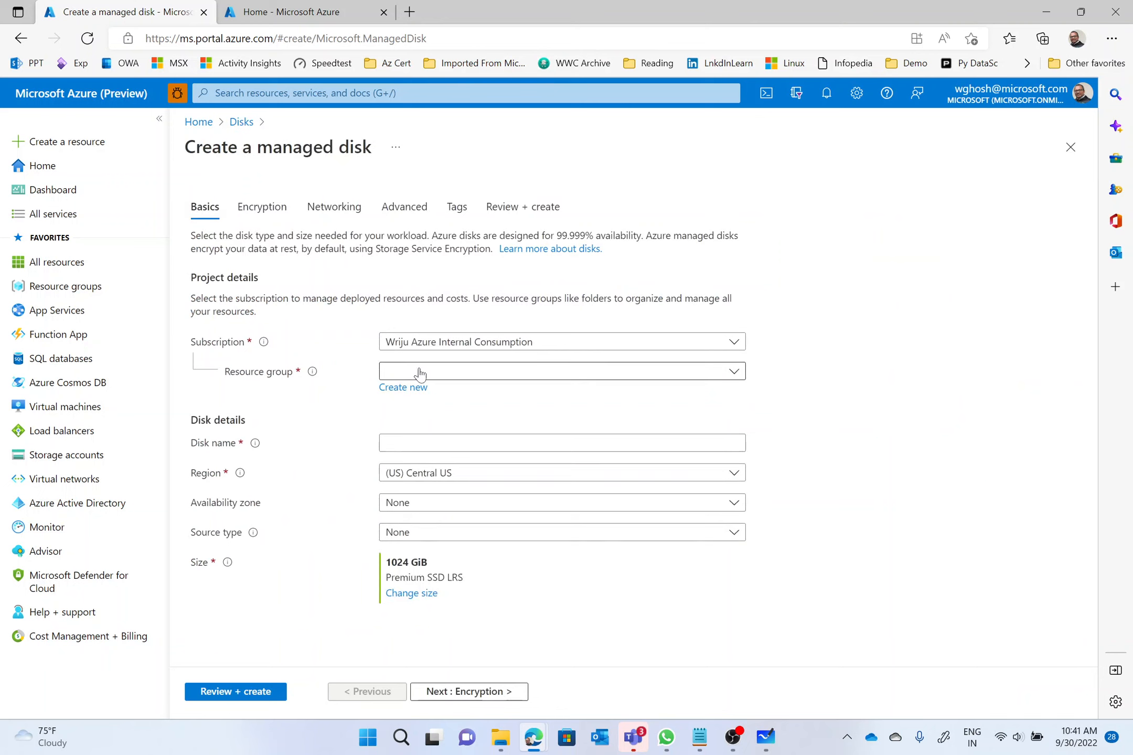
left_click(420, 374)
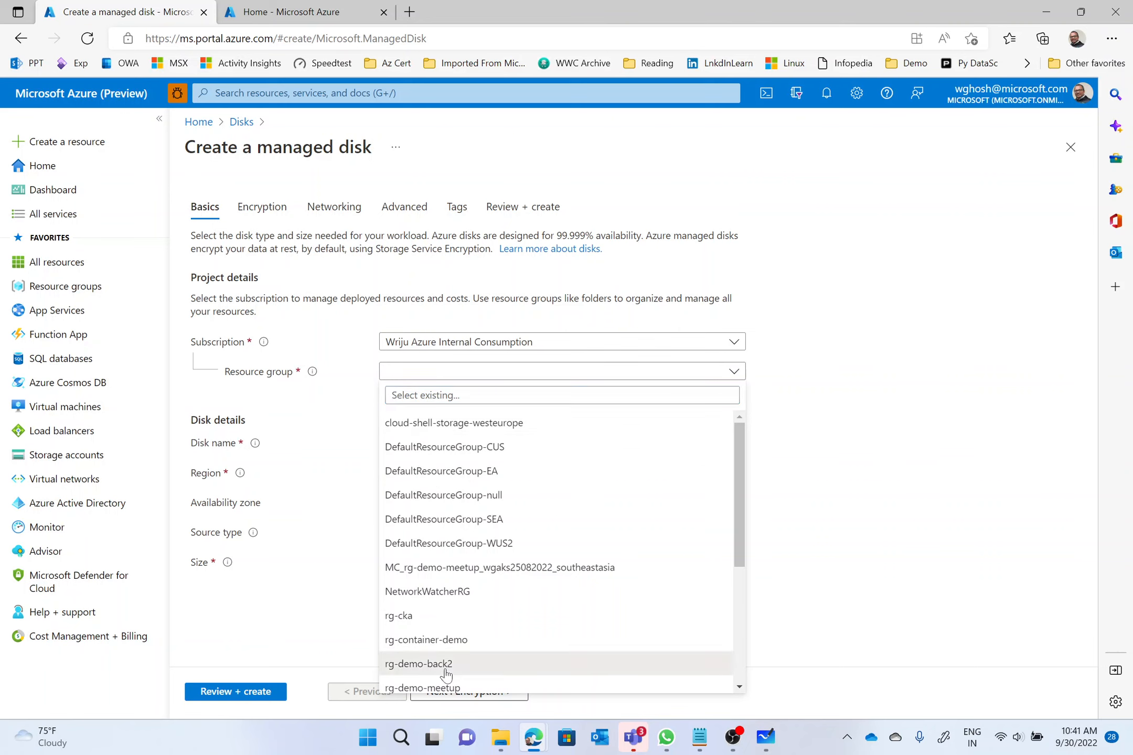
left_click(420, 664)
left_click(428, 442)
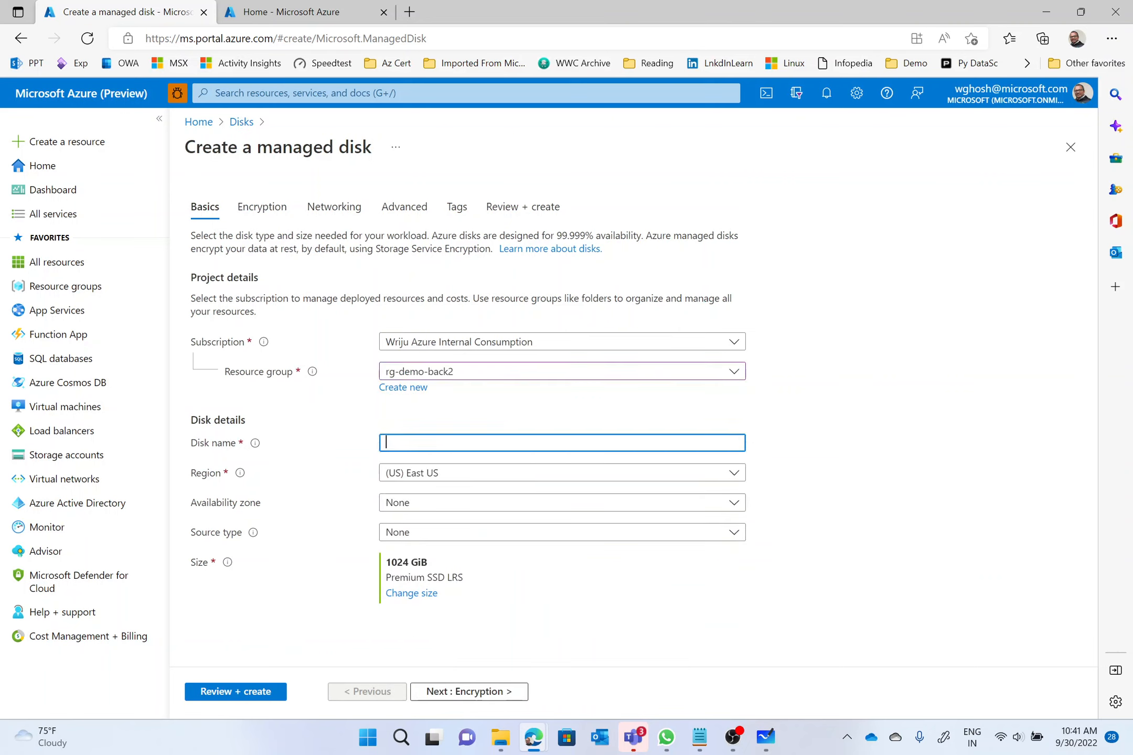
type("disk2")
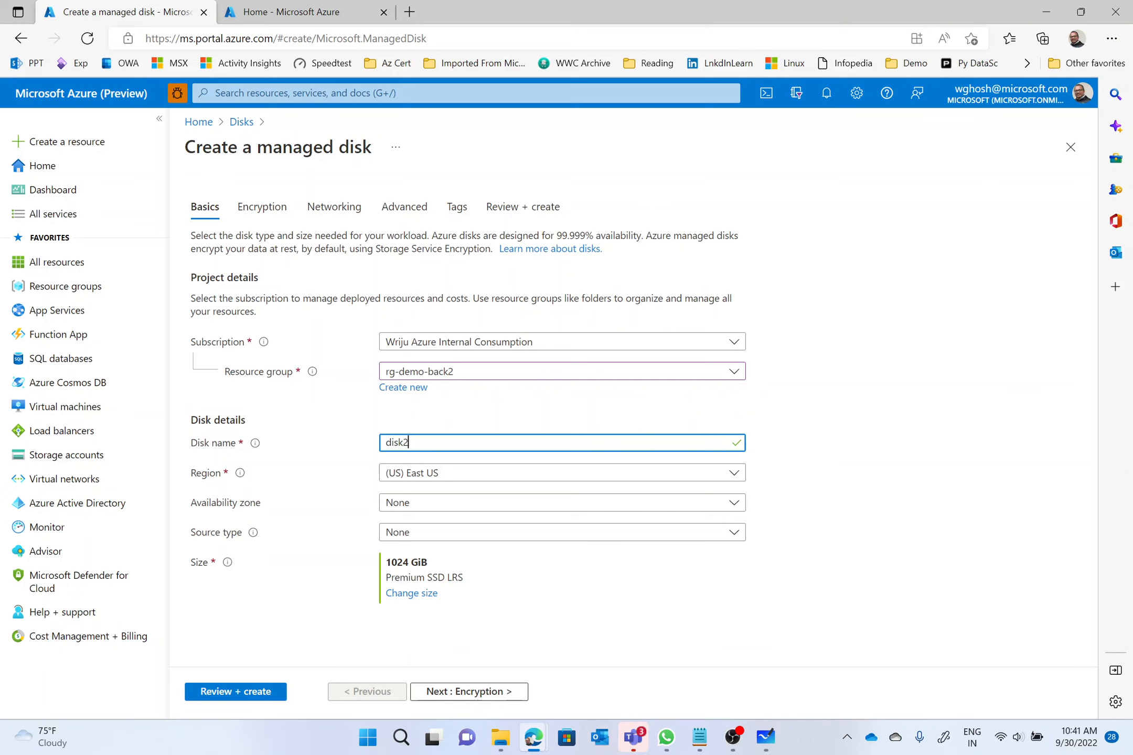
left_click(426, 473)
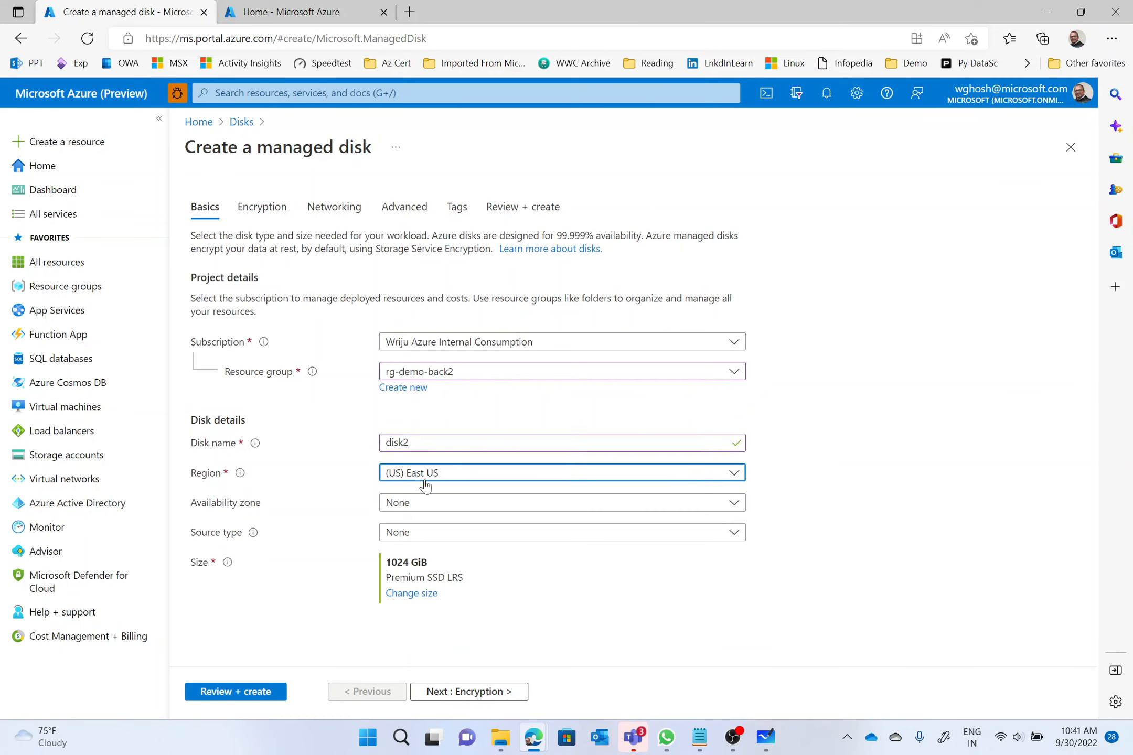
left_click(426, 473)
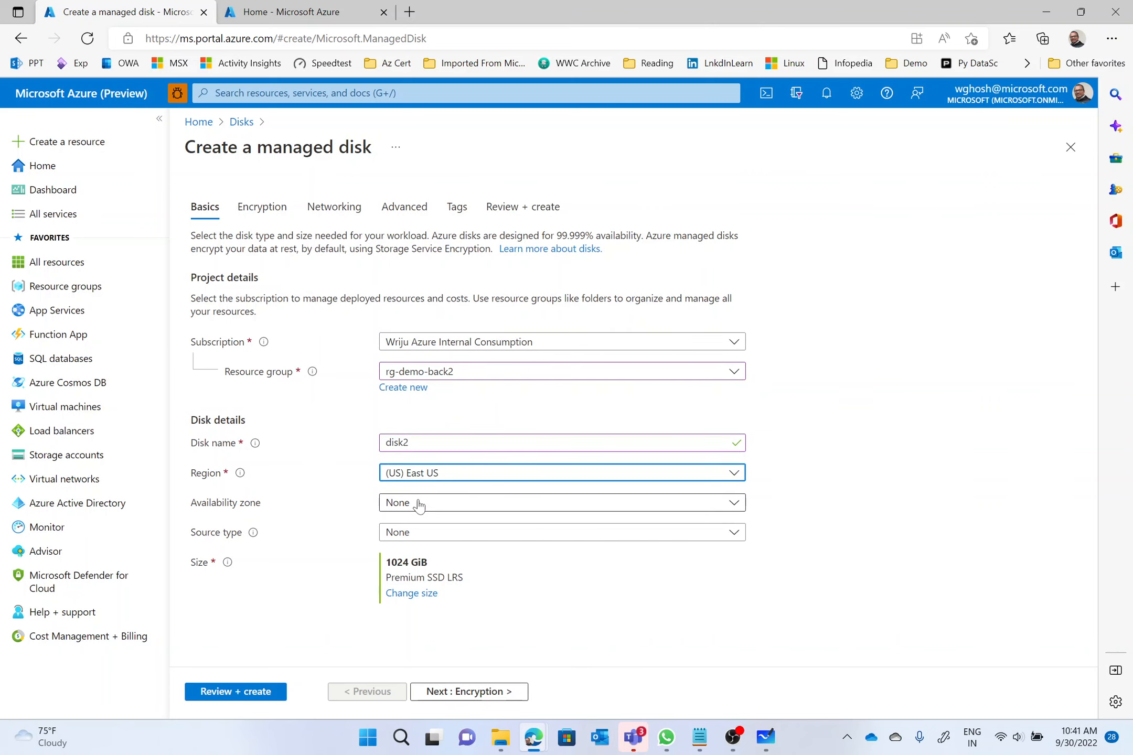
- Change the disk size to 4 GiB with the locally-redundant Standard SSD SKU
left_click(412, 593)
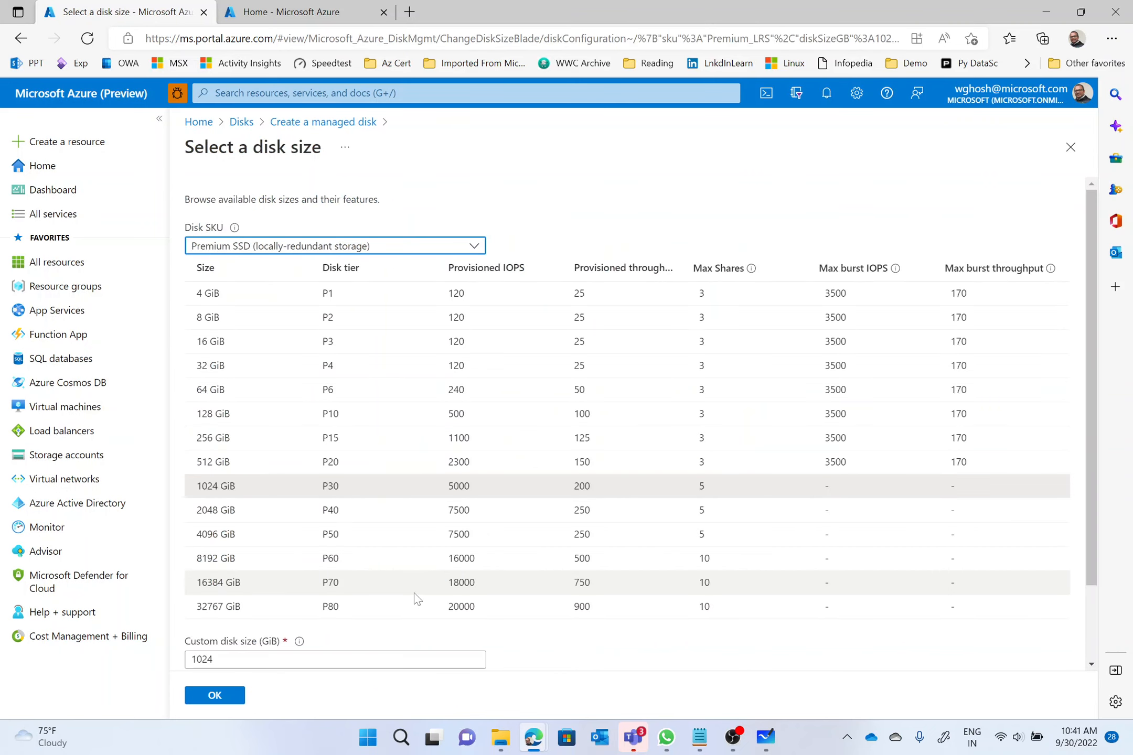
left_click(223, 292)
left_click(234, 247)
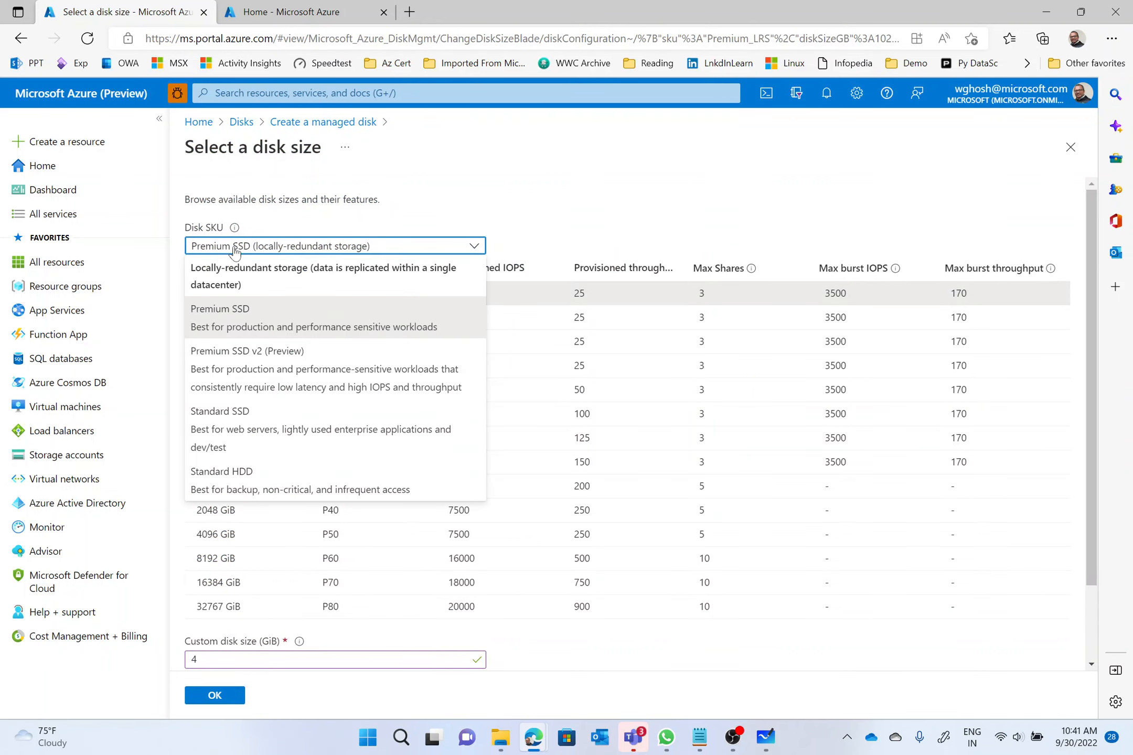
left_click(232, 425)
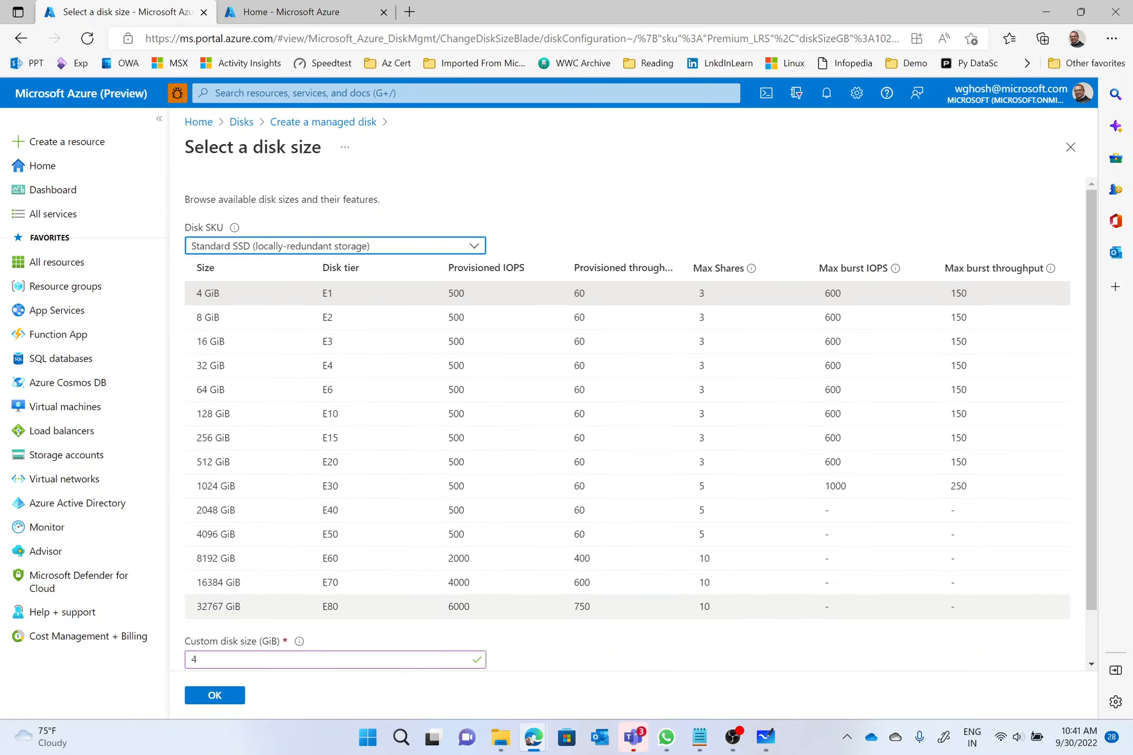
left_click(227, 701)
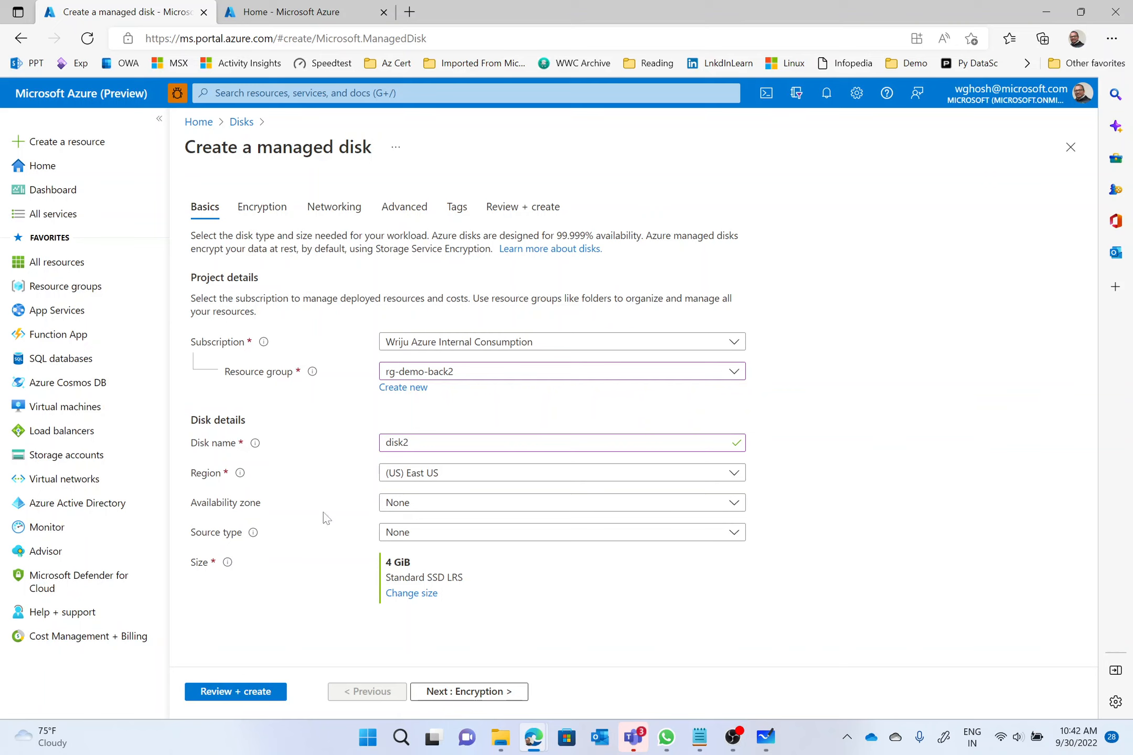
- Accept the default encryption, networking and advanced settings for the disk and proceed to its tags
left_click(511, 693)
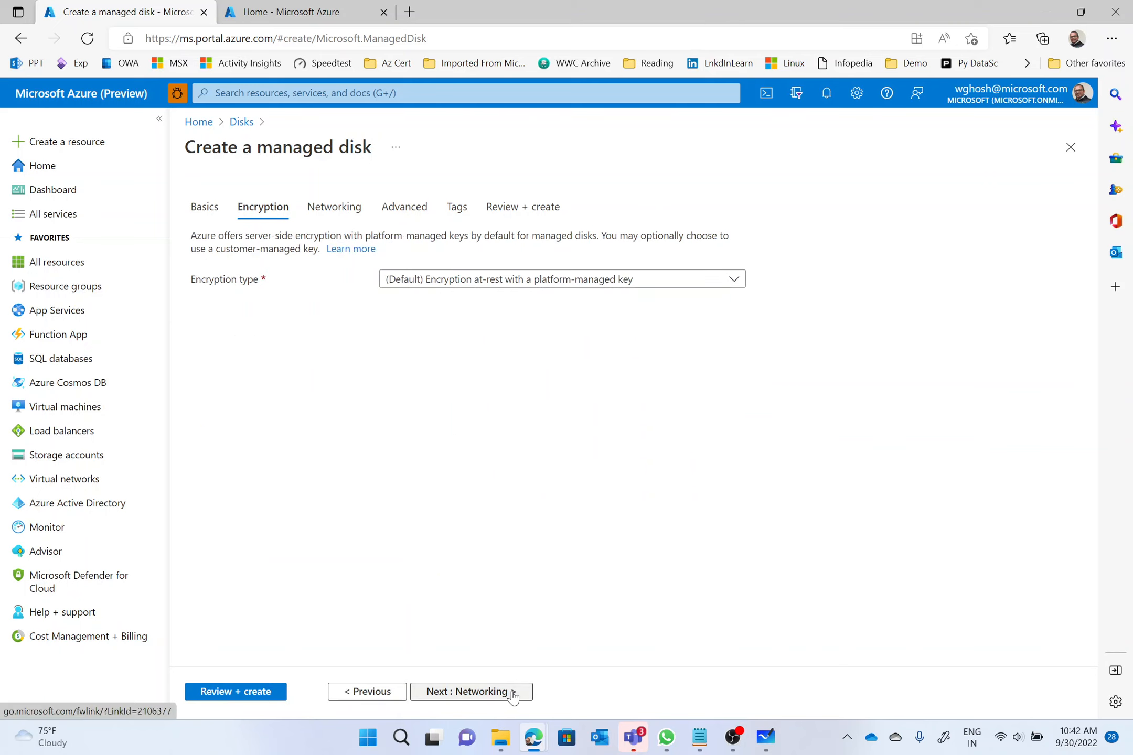
left_click(513, 693)
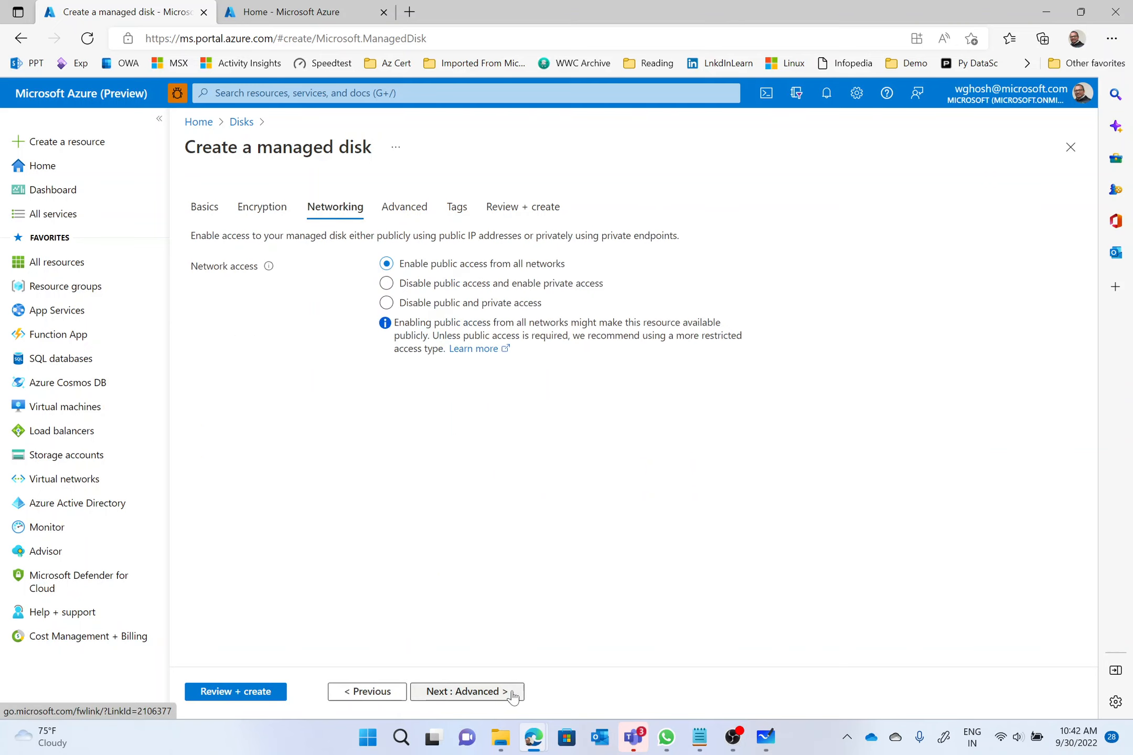
left_click(512, 693)
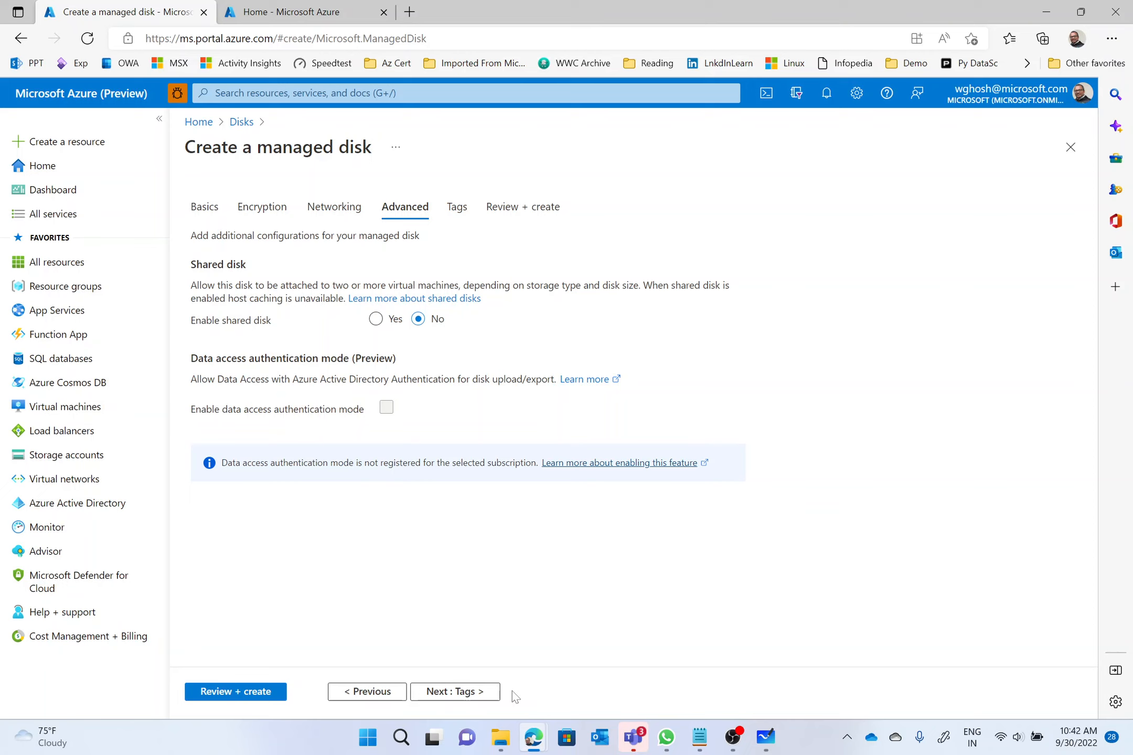
left_click(484, 692)
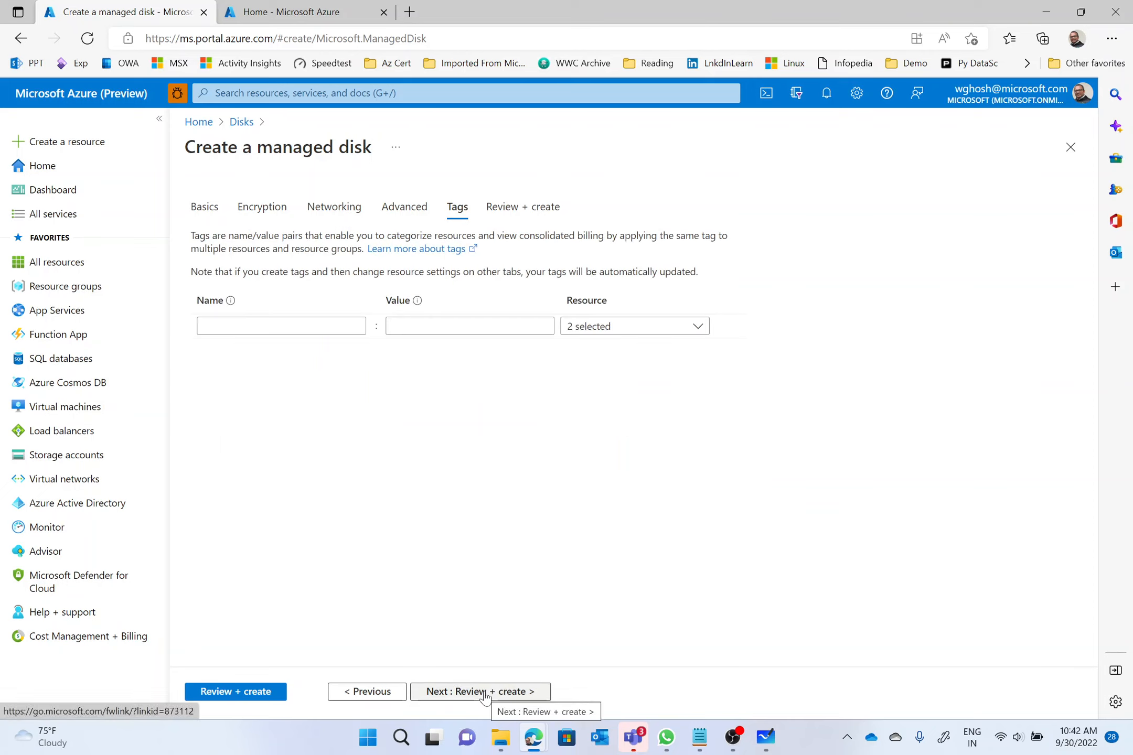
- Create the managed disk without any tags and switch to the other open portal tab
left_click(485, 694)
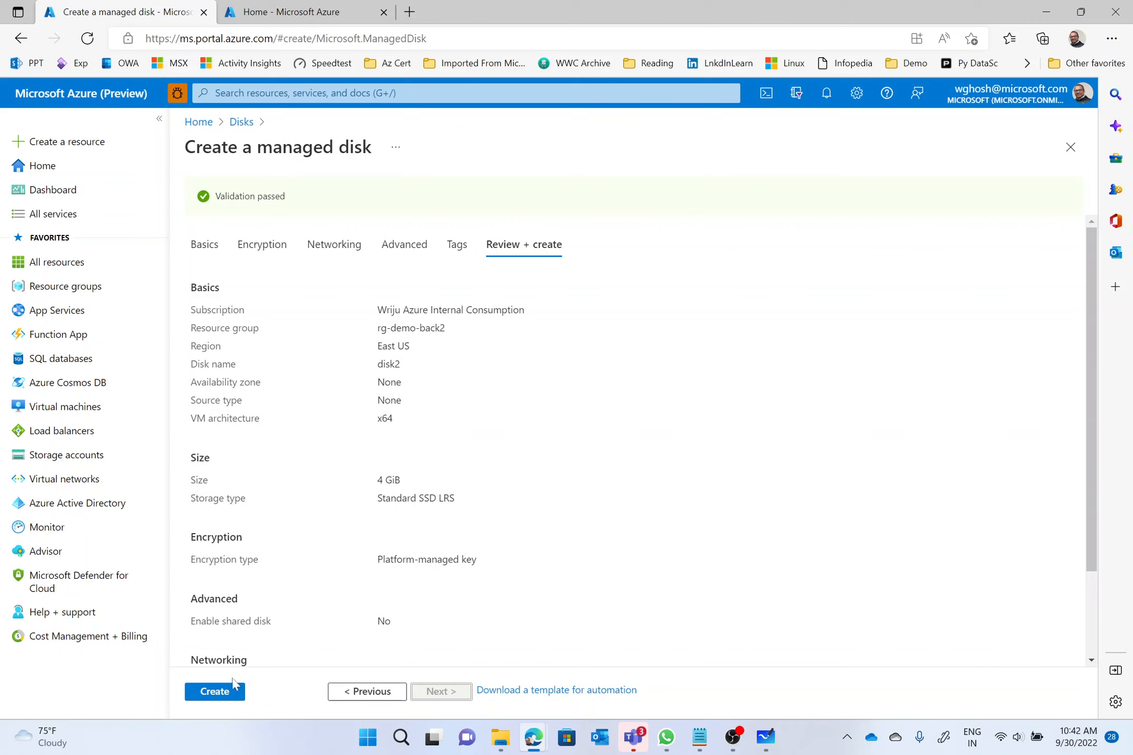
left_click(217, 692)
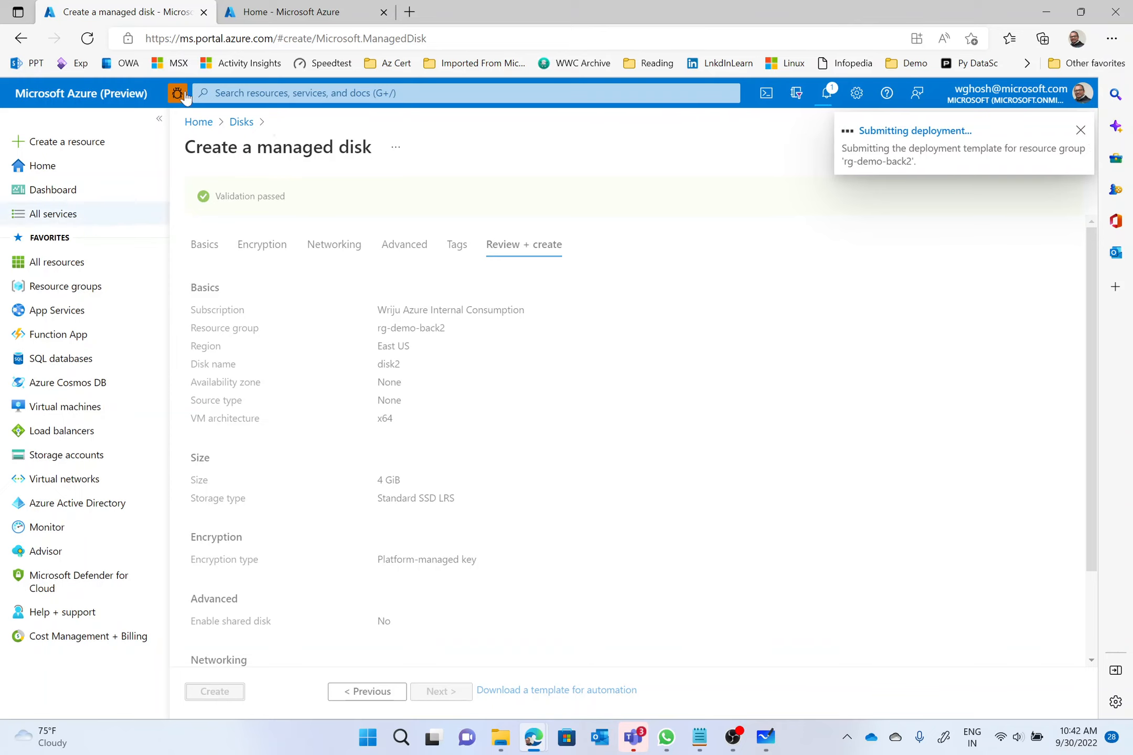
left_click(288, 13)
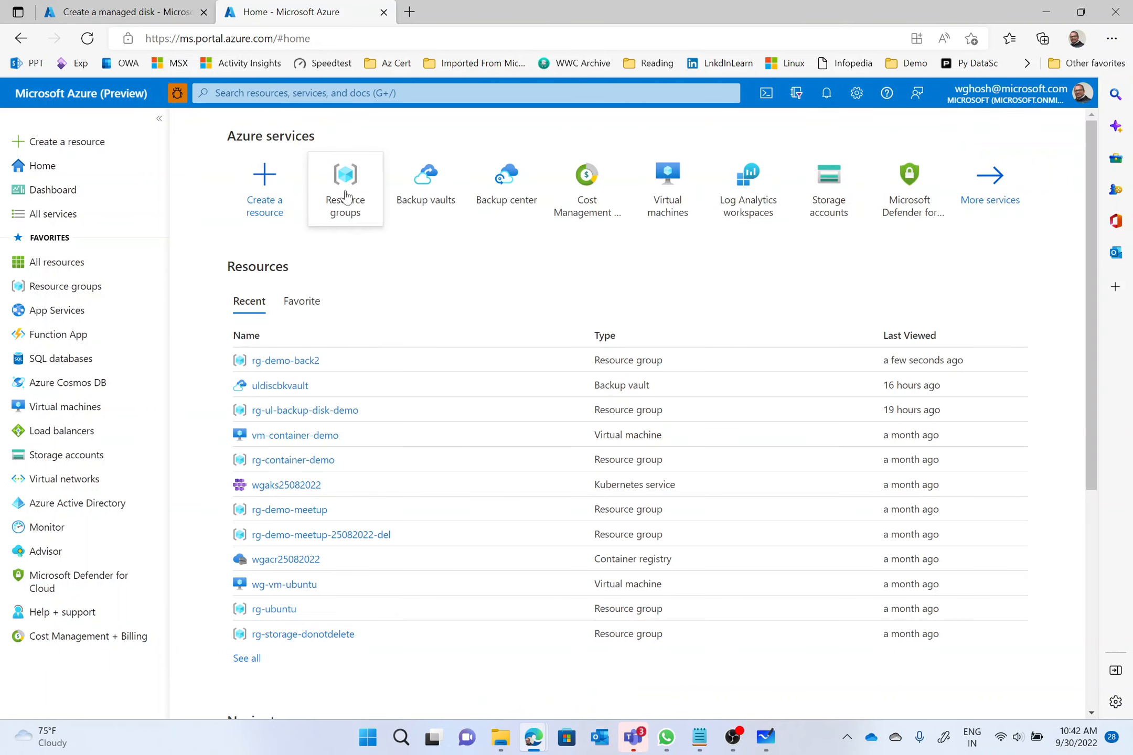
left_click(278, 362)
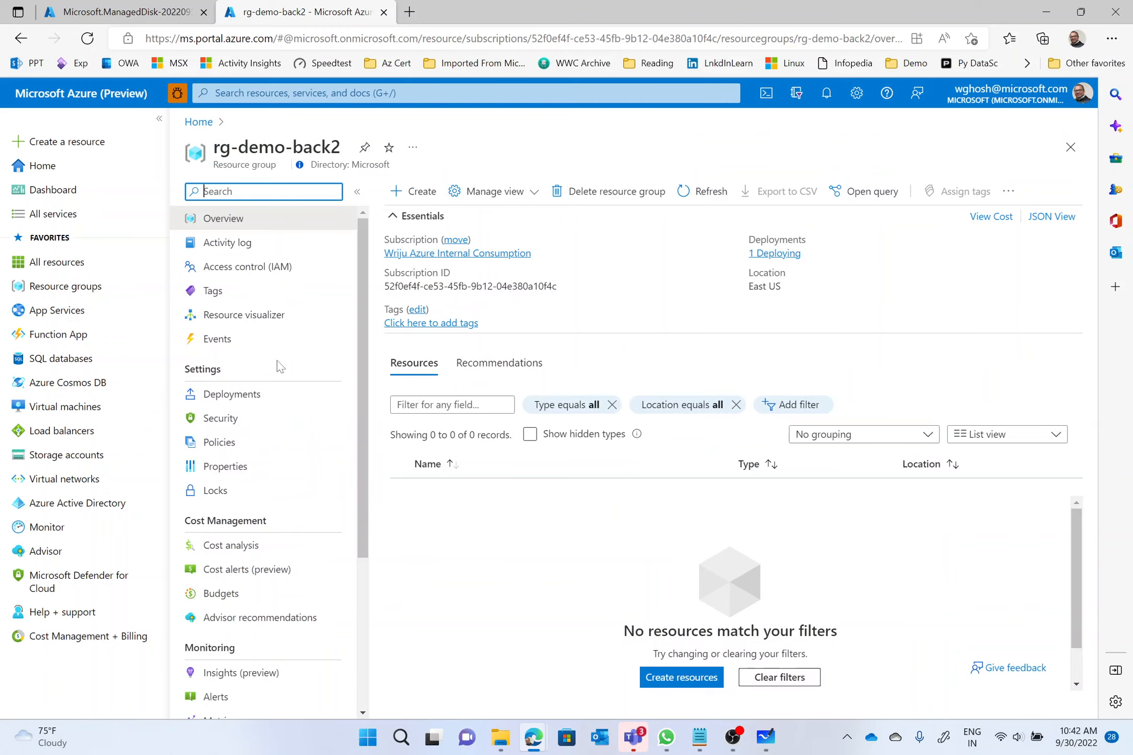
left_click(403, 192)
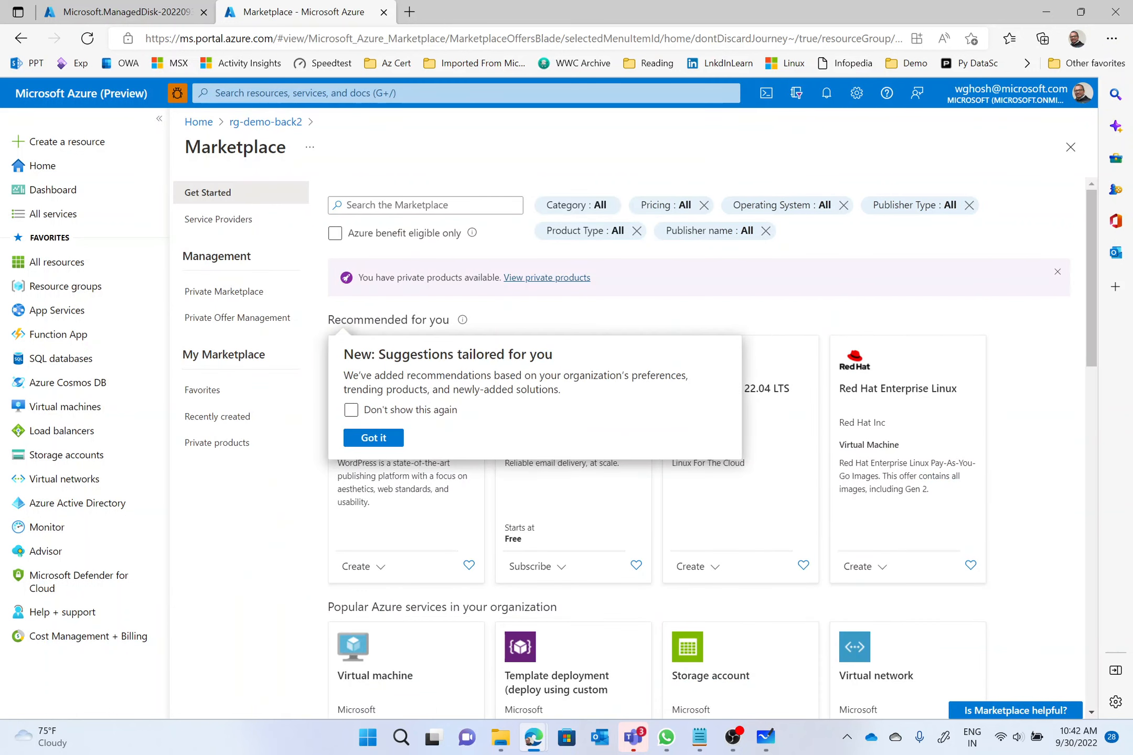
left_click(351, 410)
left_click(374, 438)
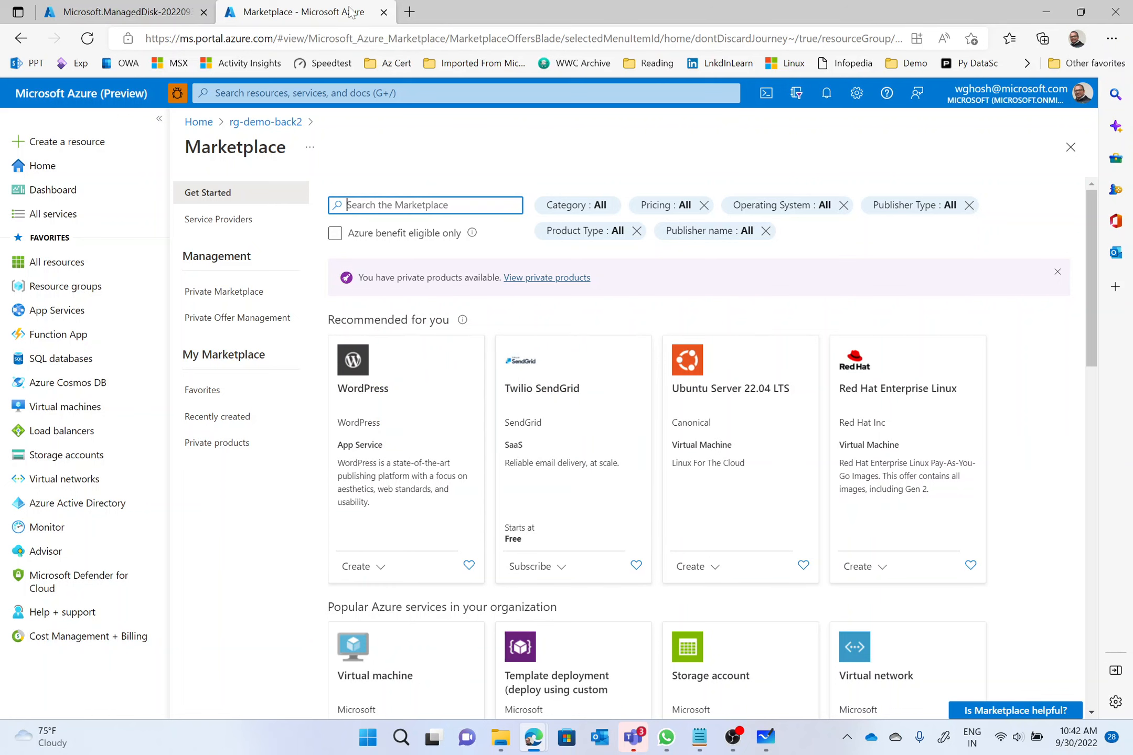
- Search the whole portal for back, open the Backup vaults service and start creating a new vault
left_click(359, 93)
type("back")
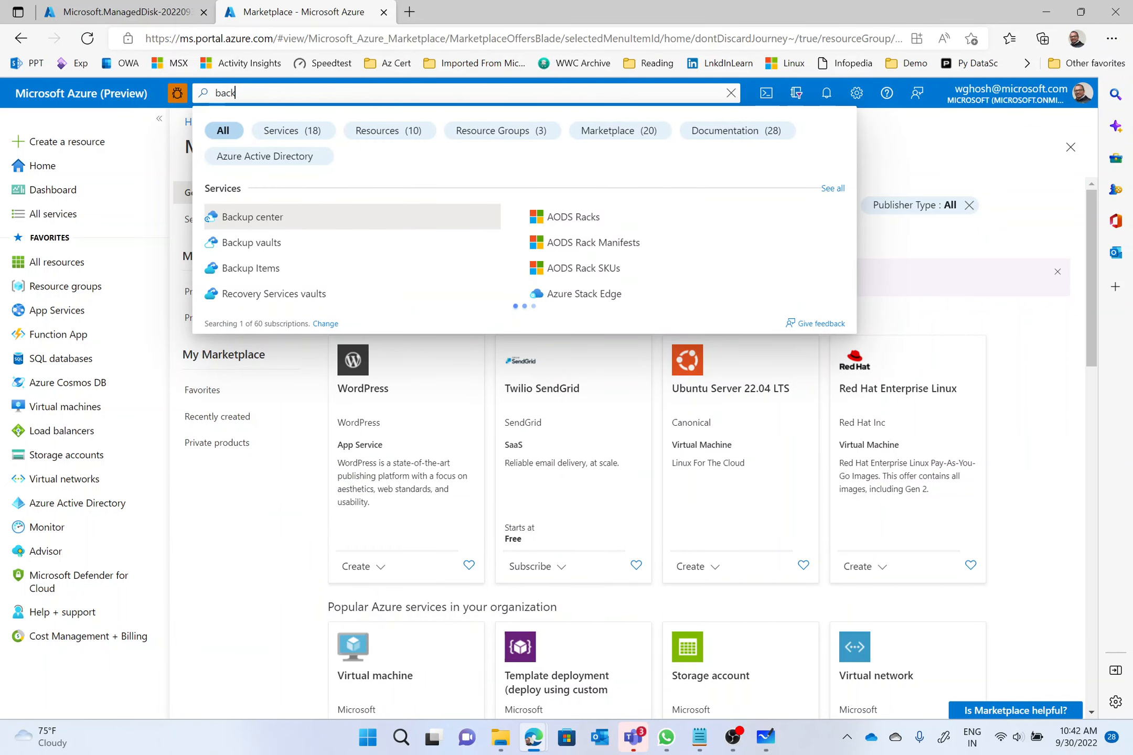
left_click(297, 246)
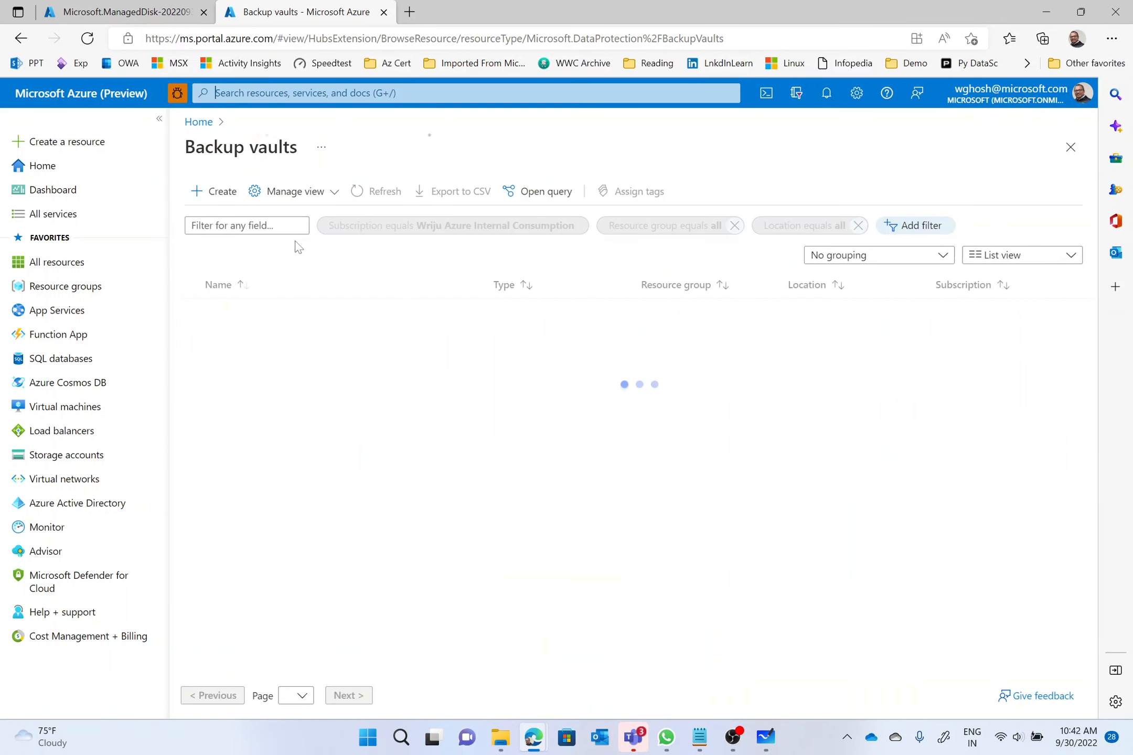
left_click(220, 192)
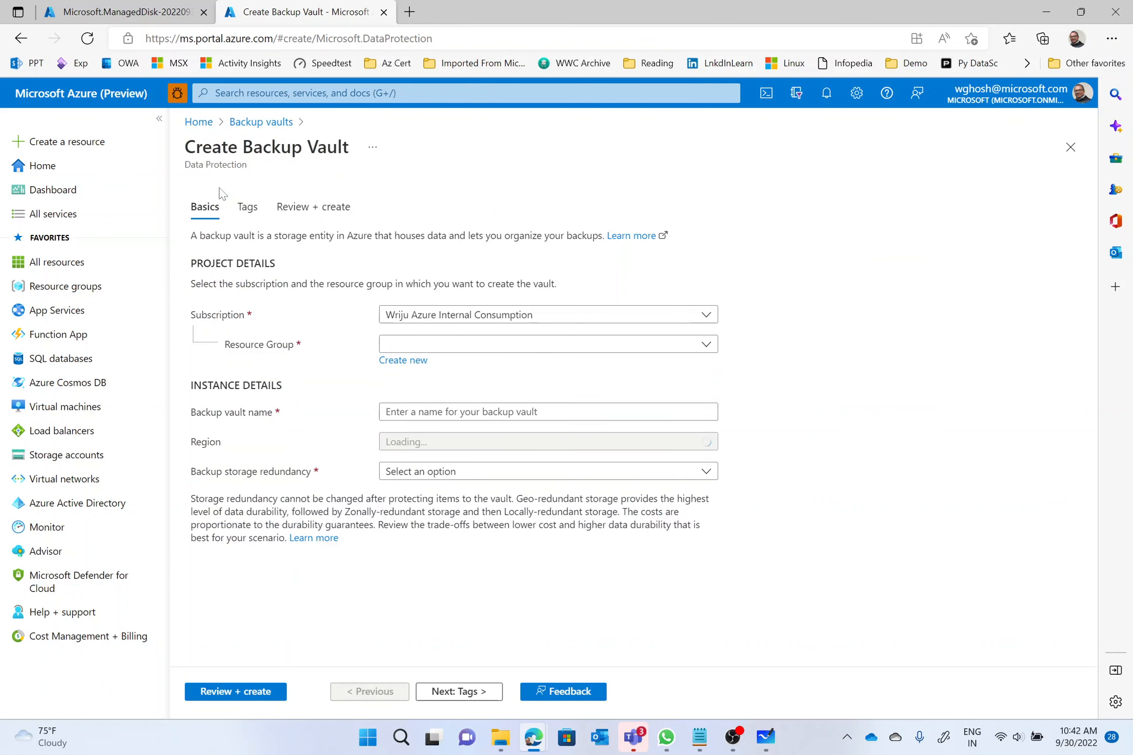
- Assign the new vault to resource group rg-demo-back2 and name it backvault2
left_click(429, 349)
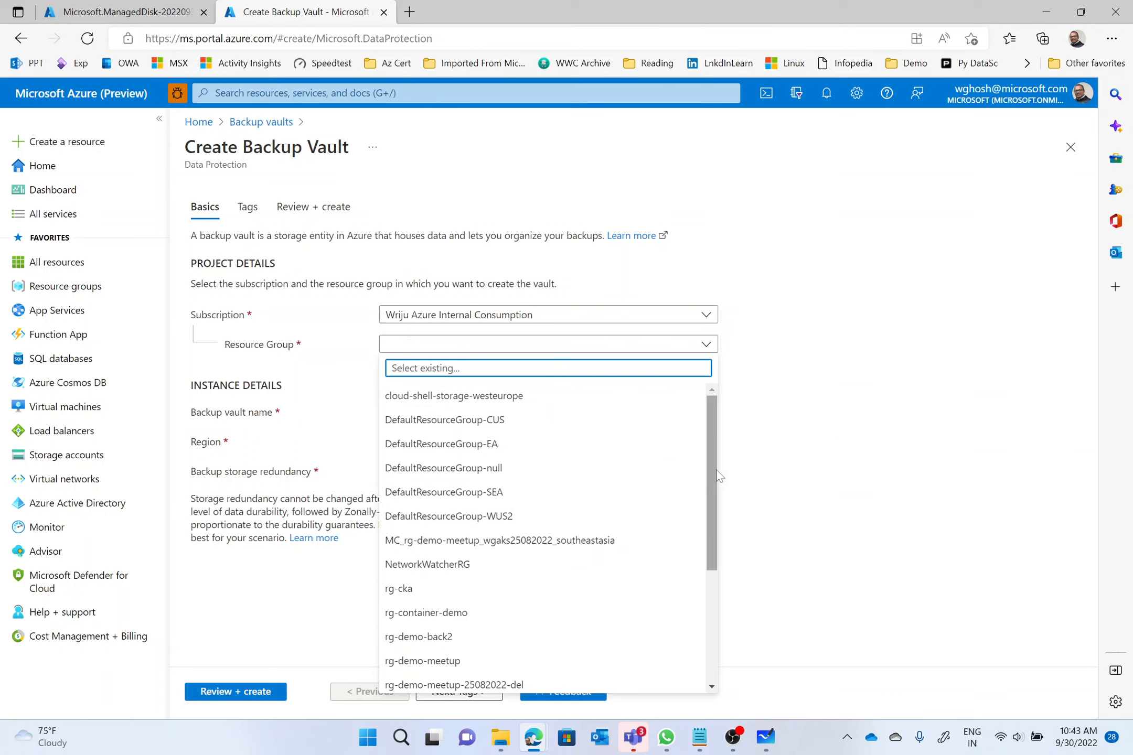
scroll(659, 530, "down", 1)
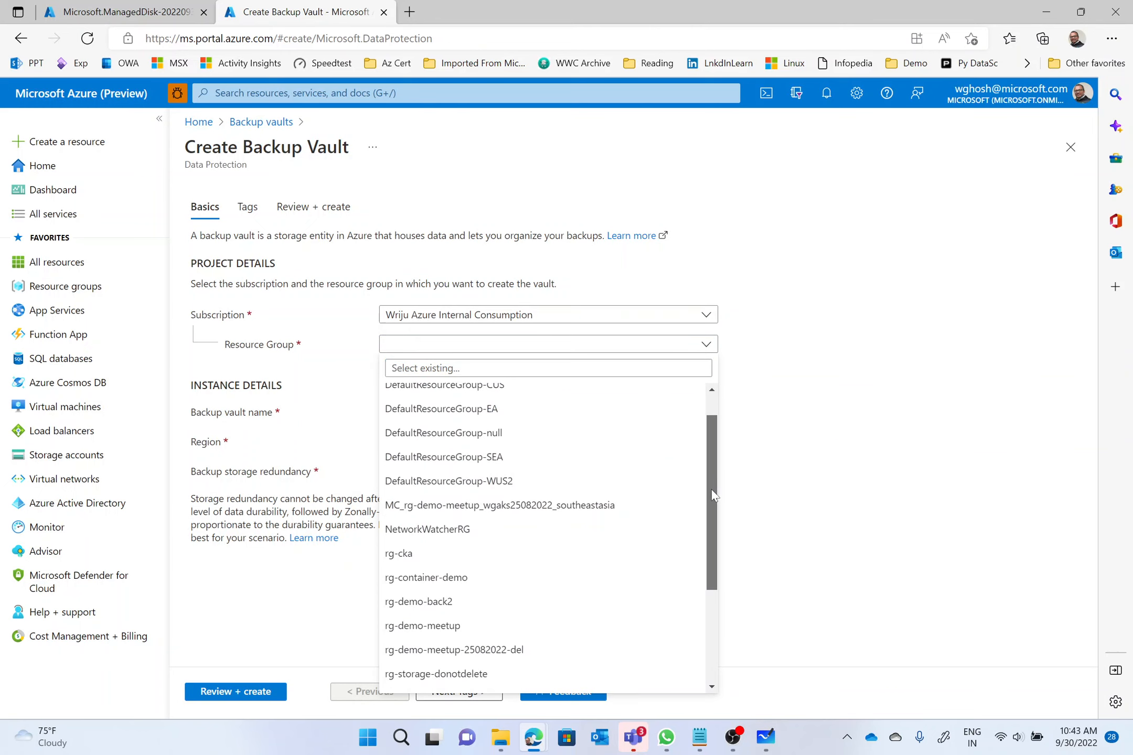
left_click(571, 601)
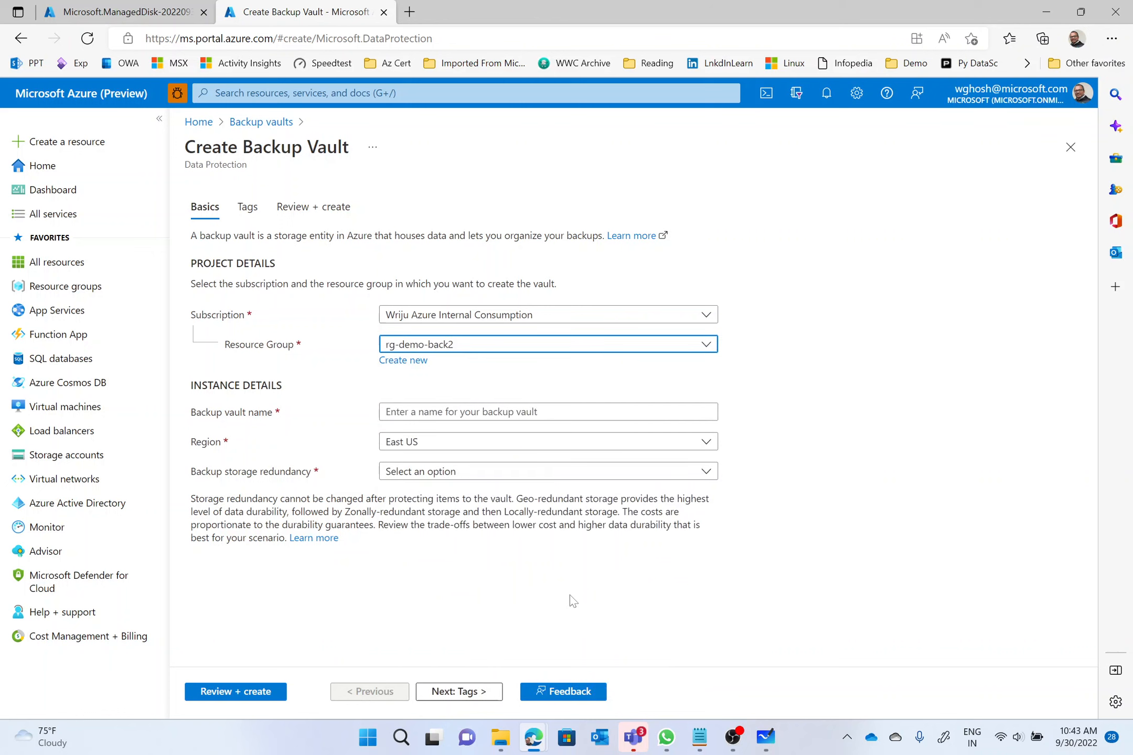
left_click(485, 412)
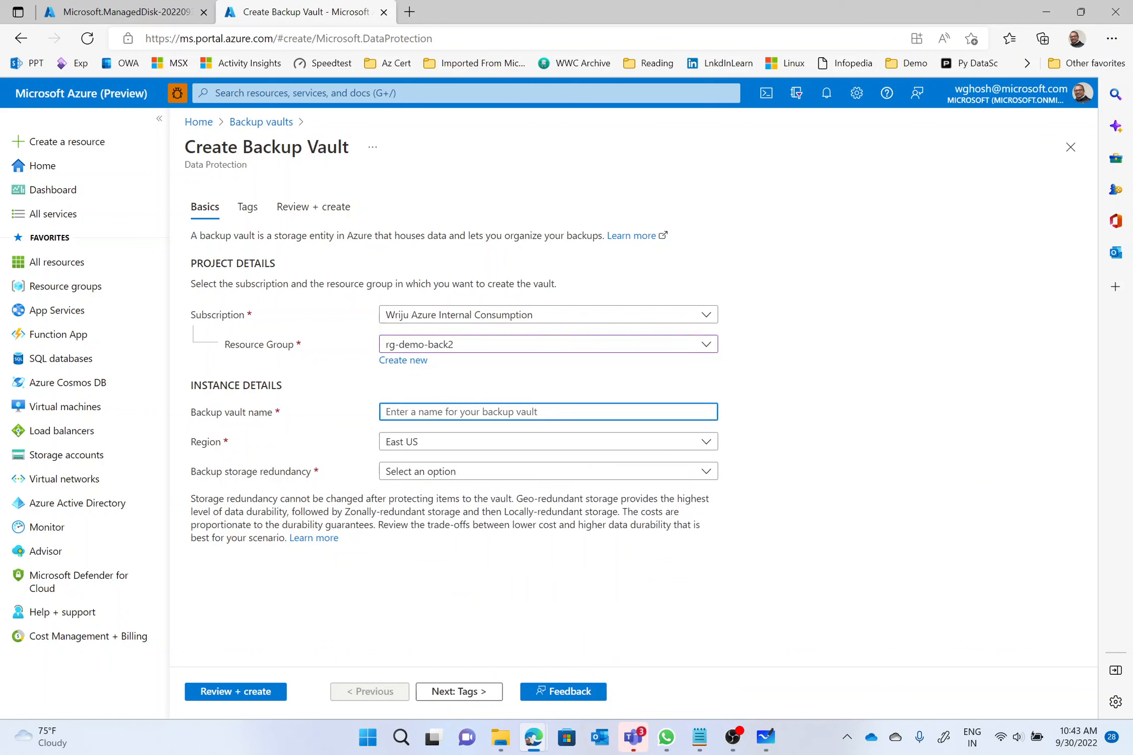
type("backvault2")
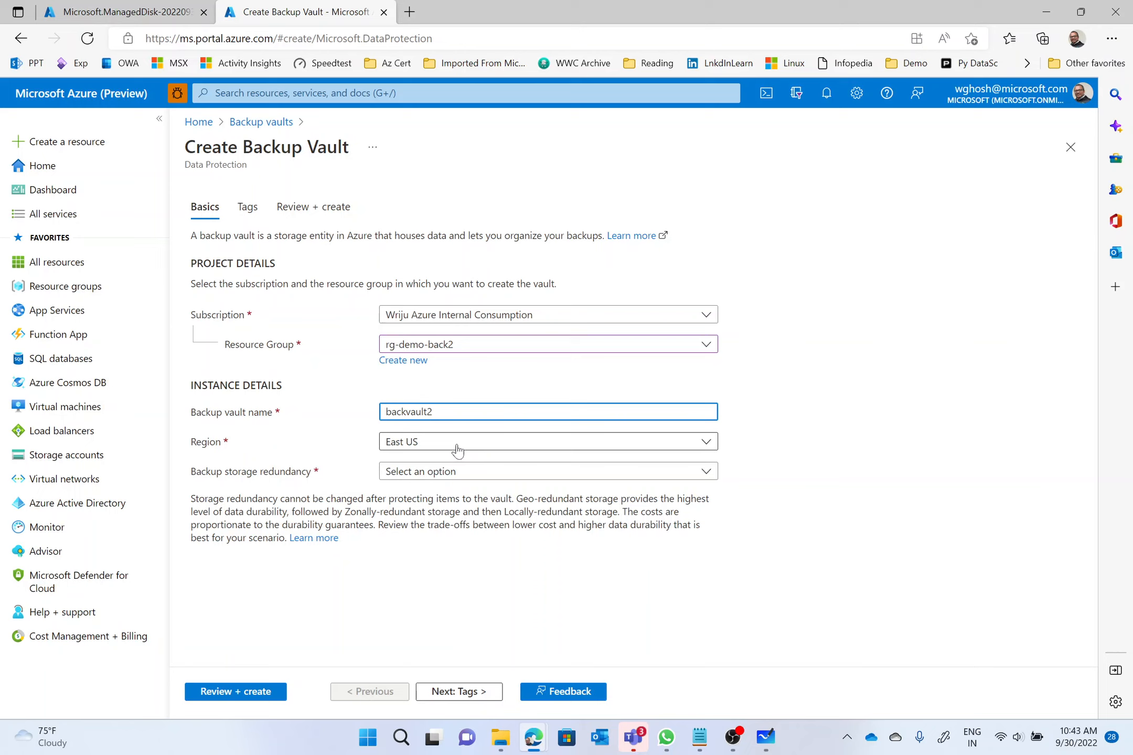
- Set the vault's backup storage redundancy to Locally-redundant and keep the East US region
key("Tab")
key("Tab")
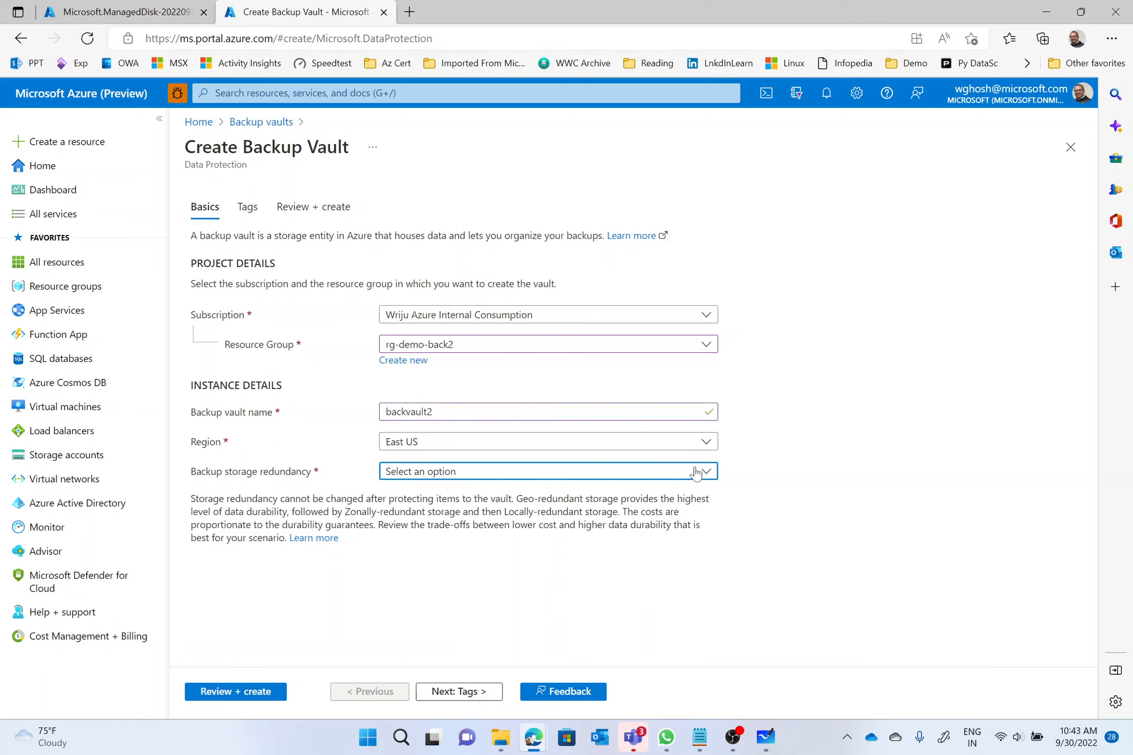
left_click(711, 472)
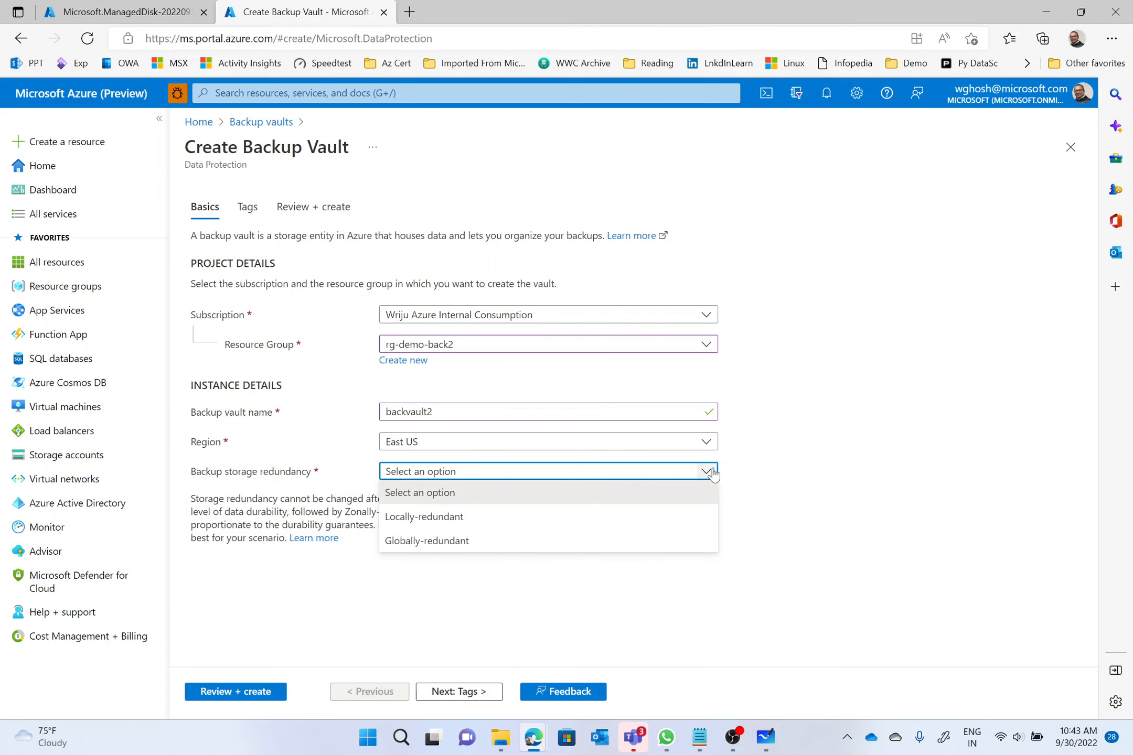
left_click(672, 519)
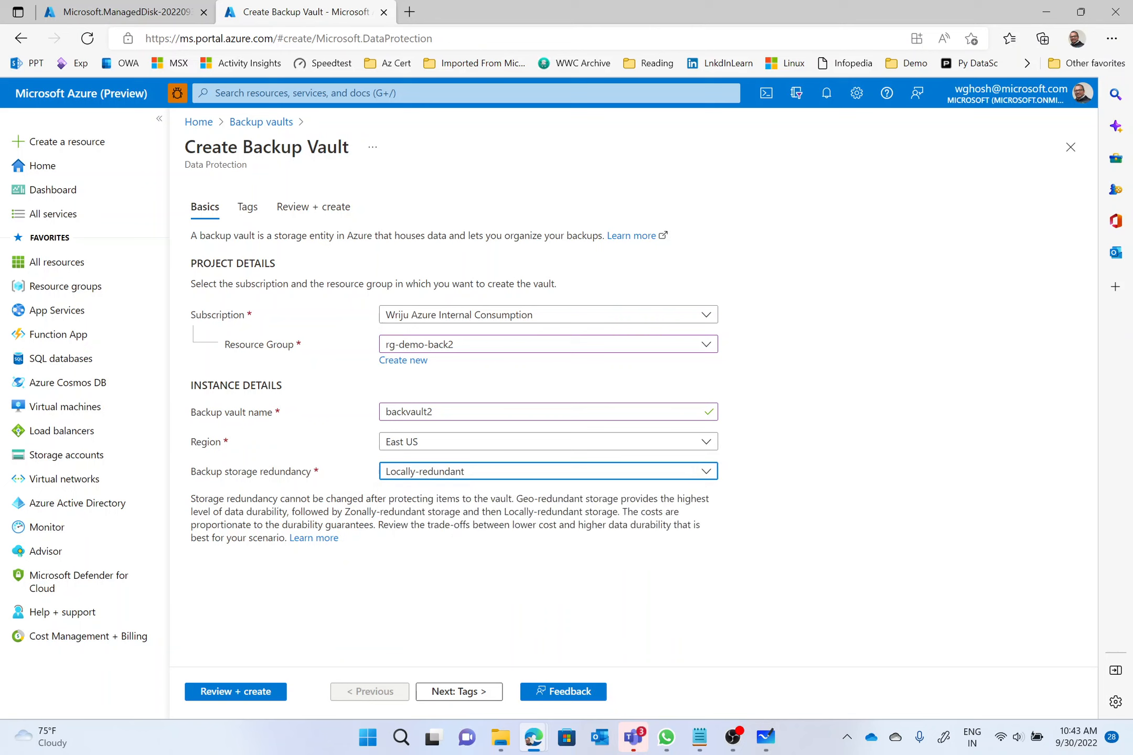
left_click(706, 443)
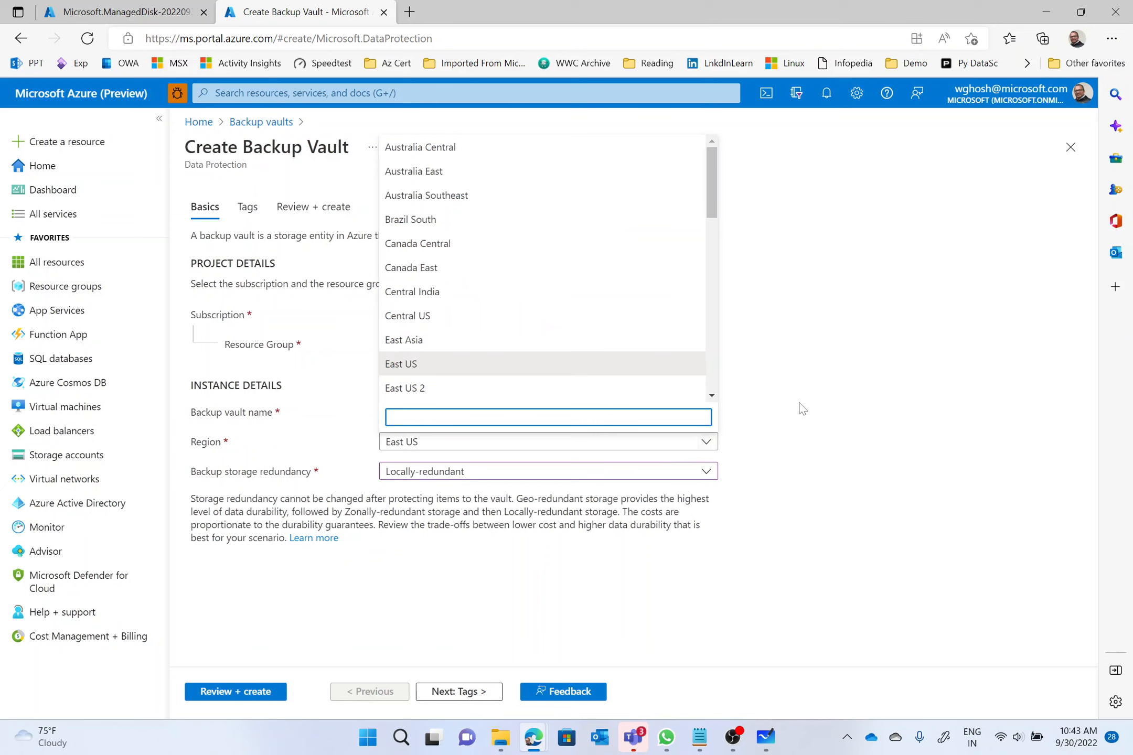
left_click(522, 619)
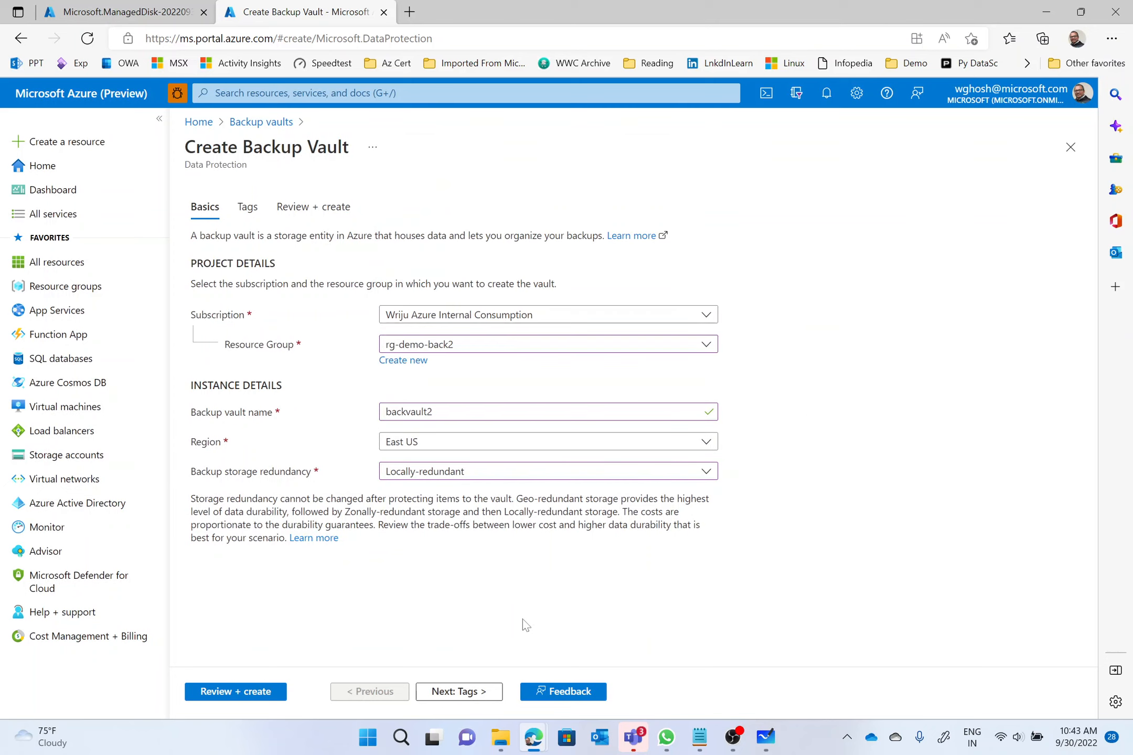
- Create the backup vault without tags and open the deployed vault resource
left_click(478, 691)
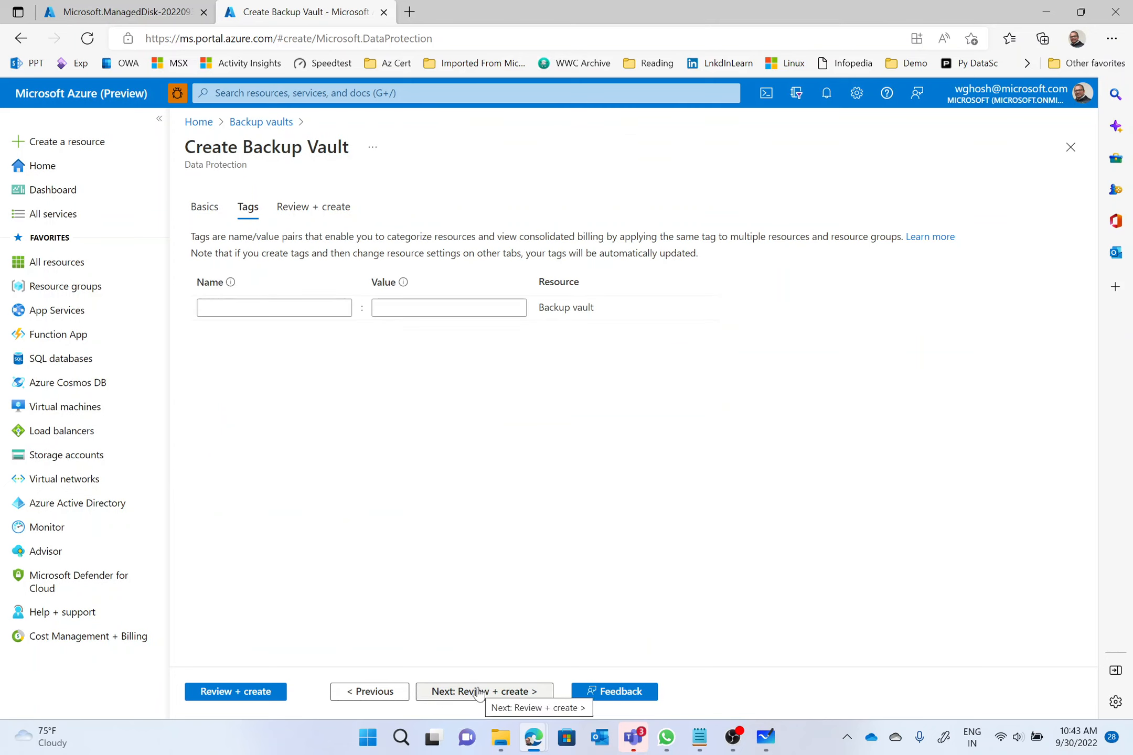
left_click(252, 692)
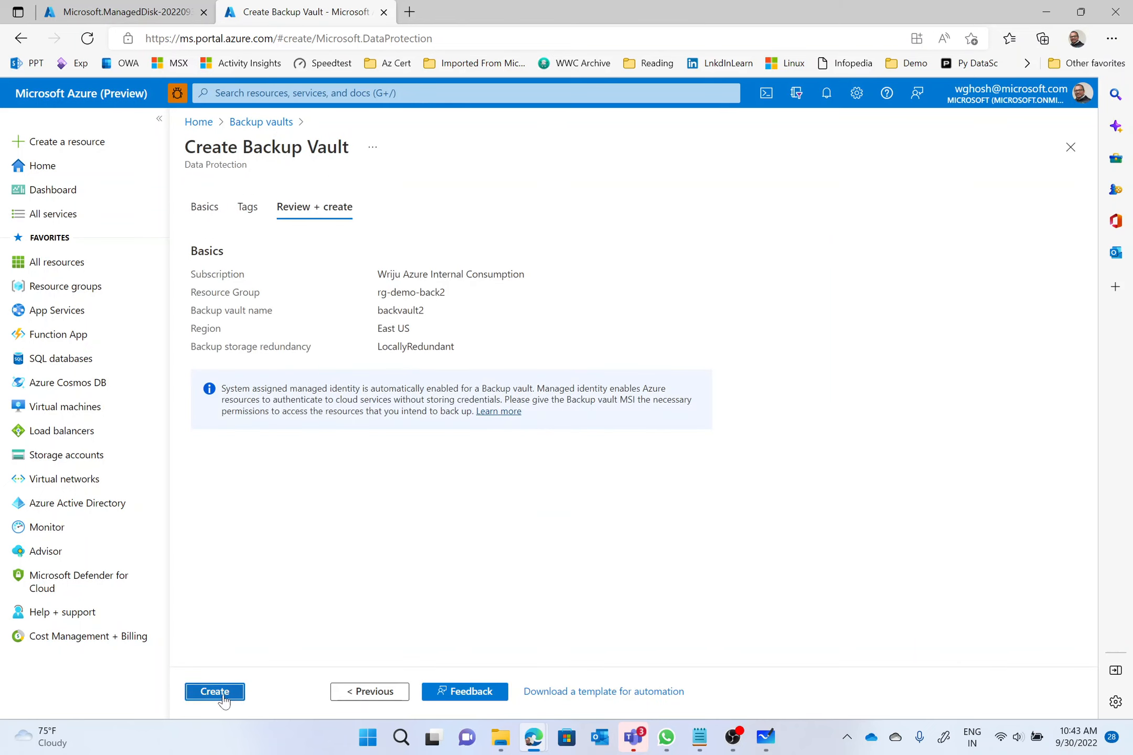
left_click(224, 699)
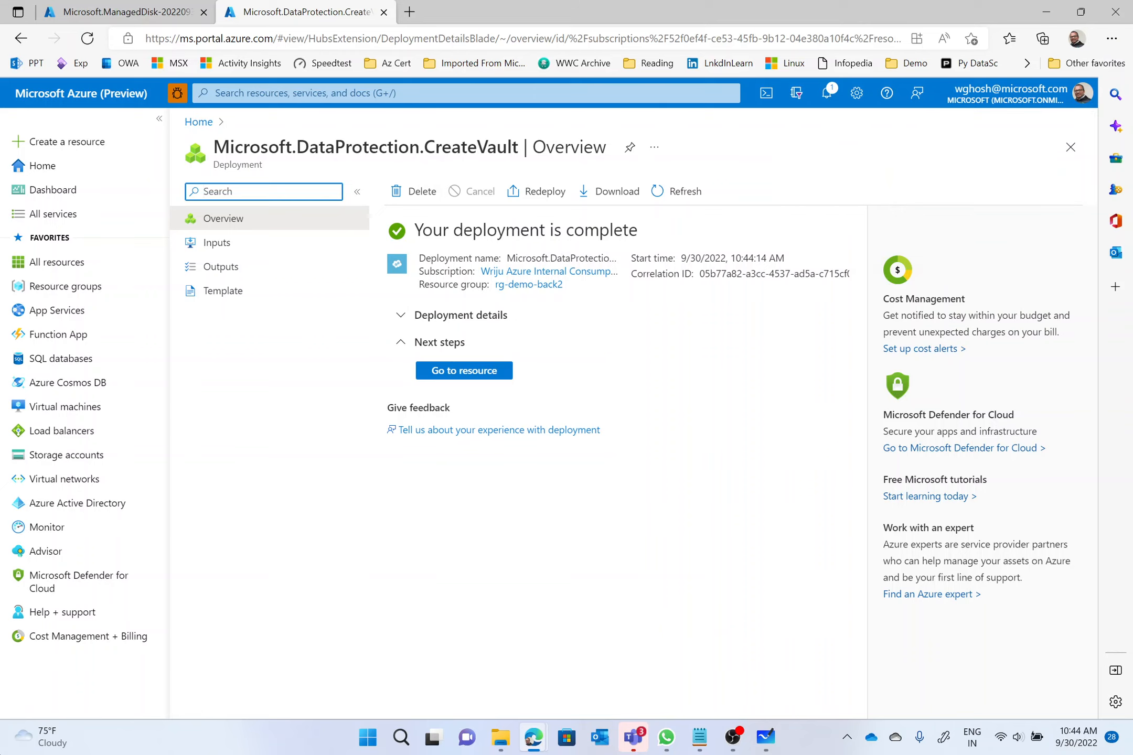
left_click(470, 373)
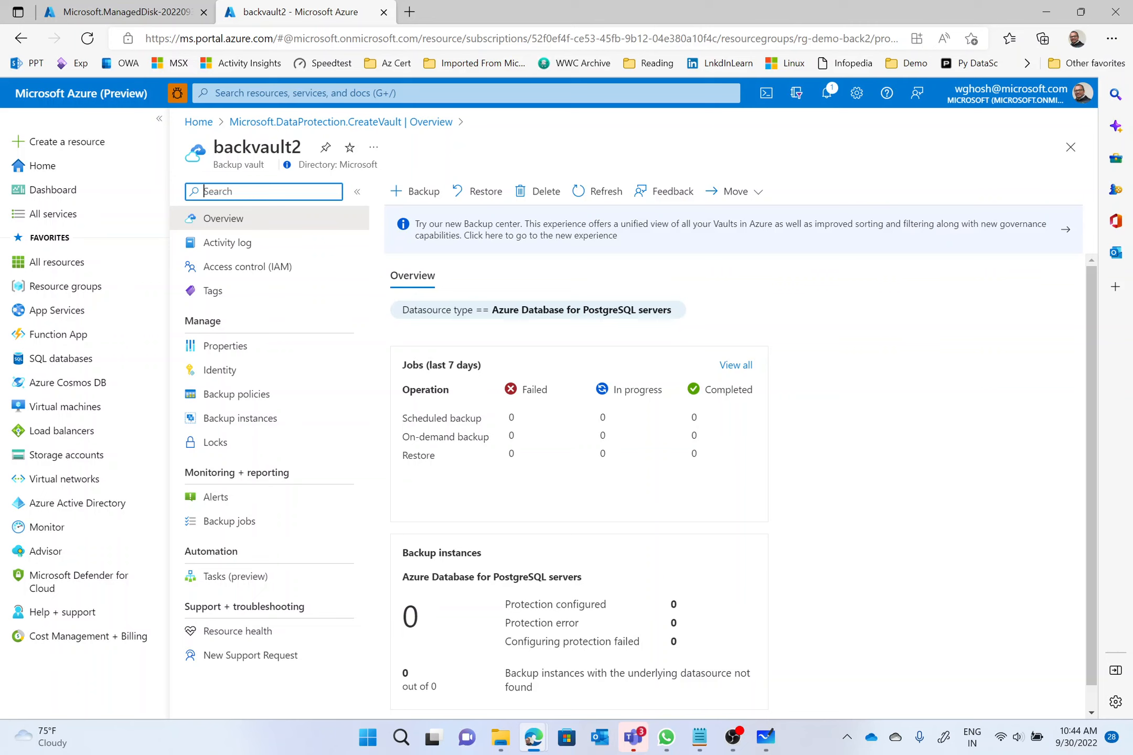
- Start a new backup policy in the vault, named backpol2, with Azure Disks as the datasource type
left_click(236, 394)
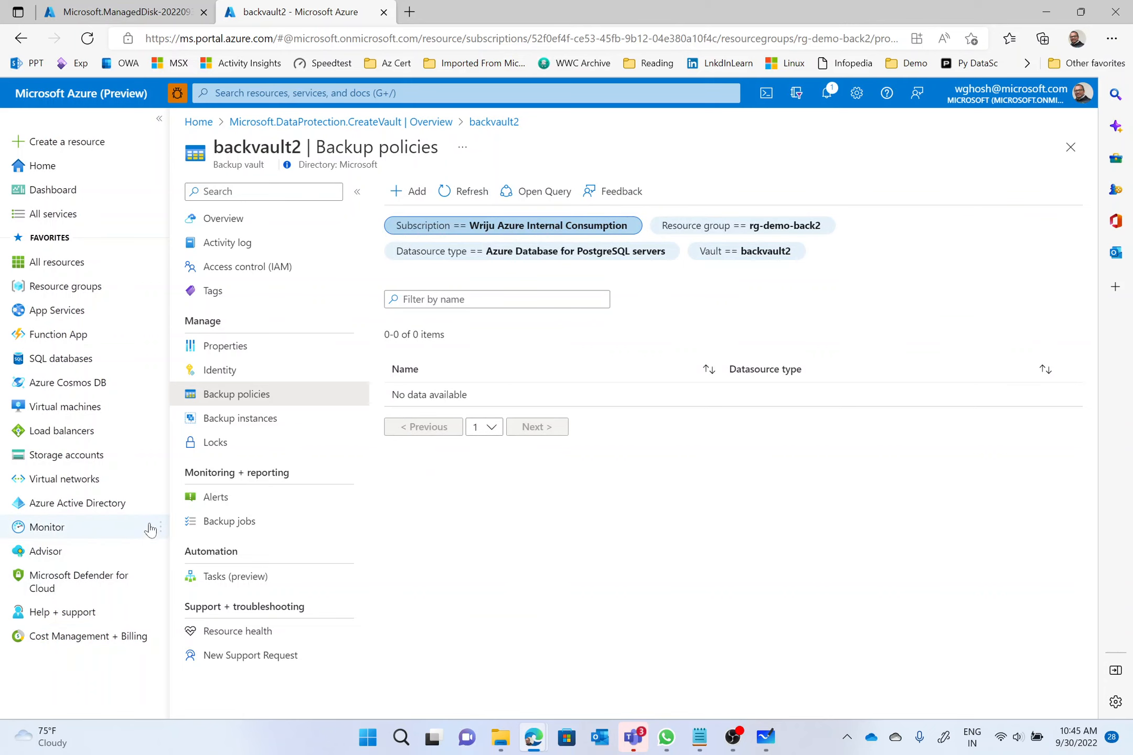
left_click(414, 193)
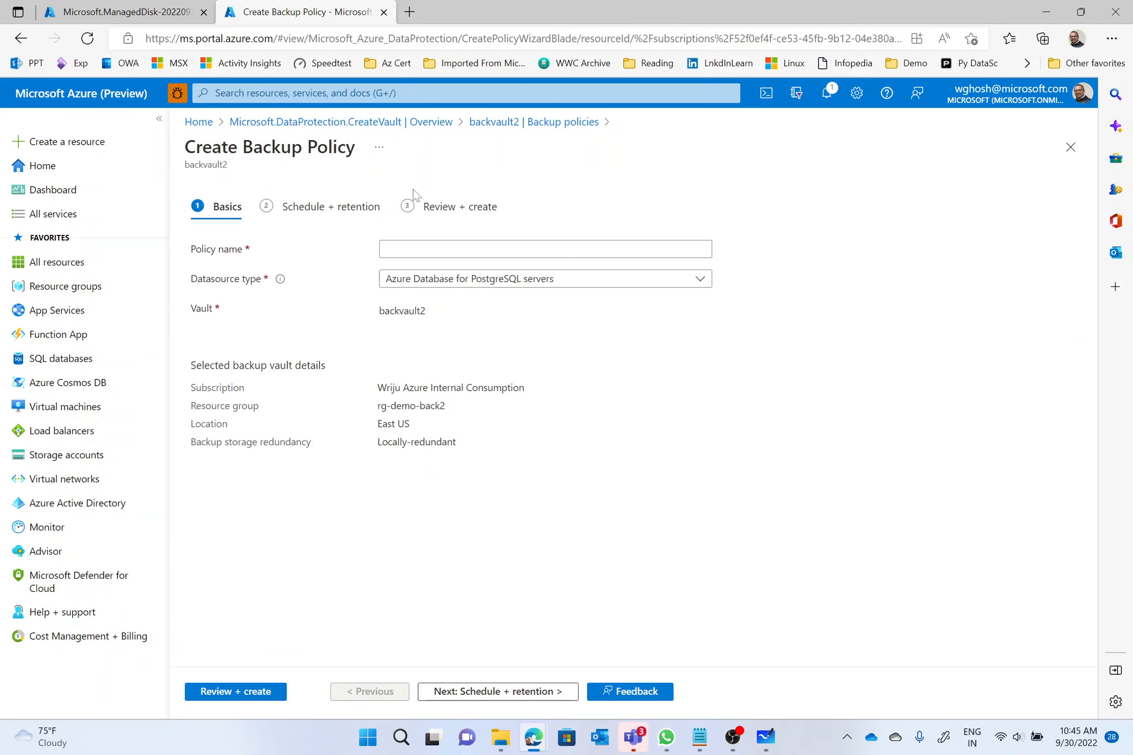
left_click(436, 249)
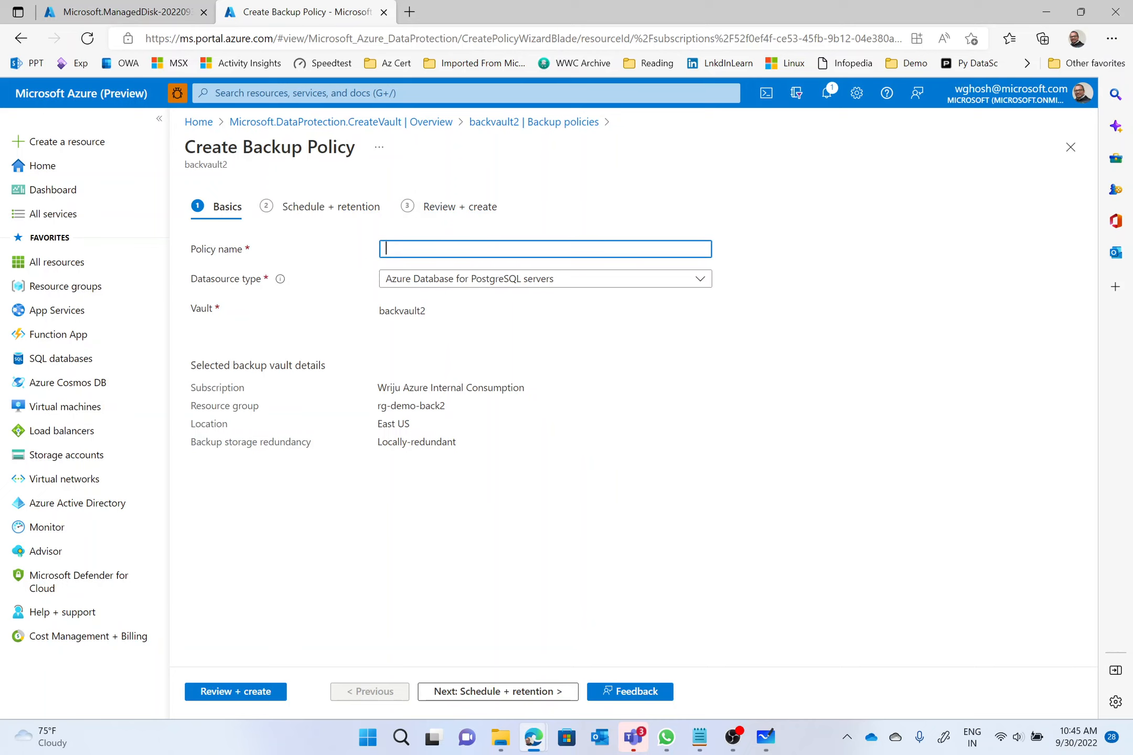
type("backpol2")
left_click(707, 278)
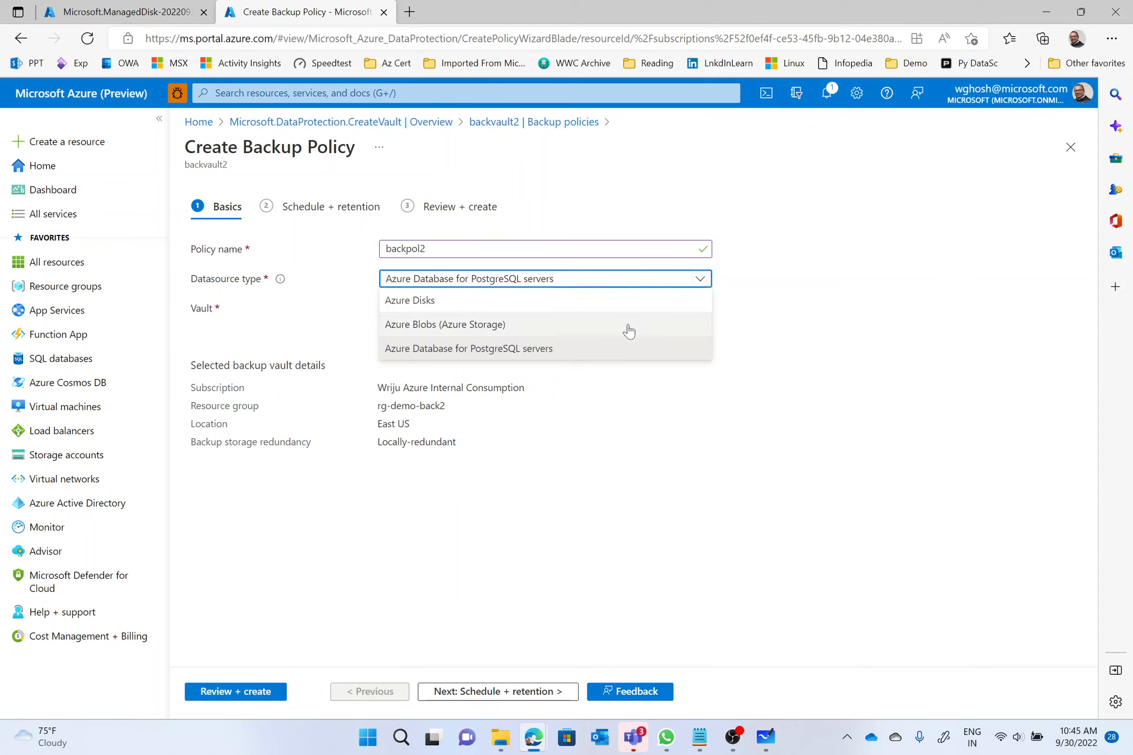
left_click(616, 300)
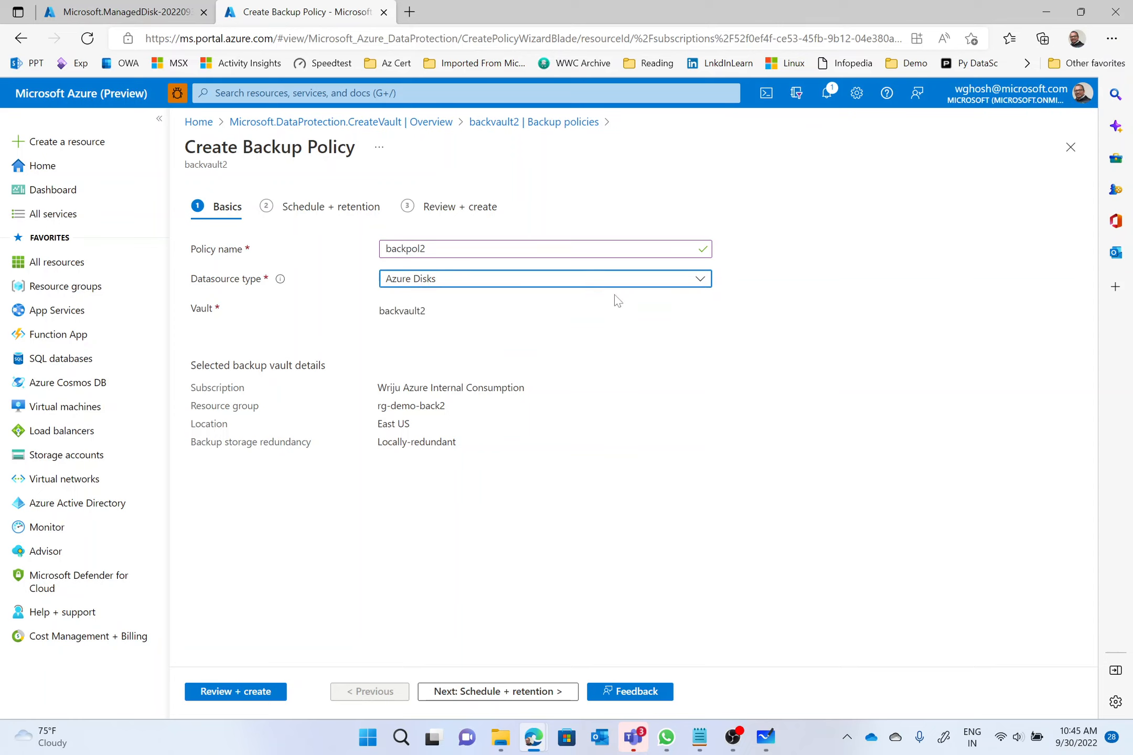
double_click(396, 314)
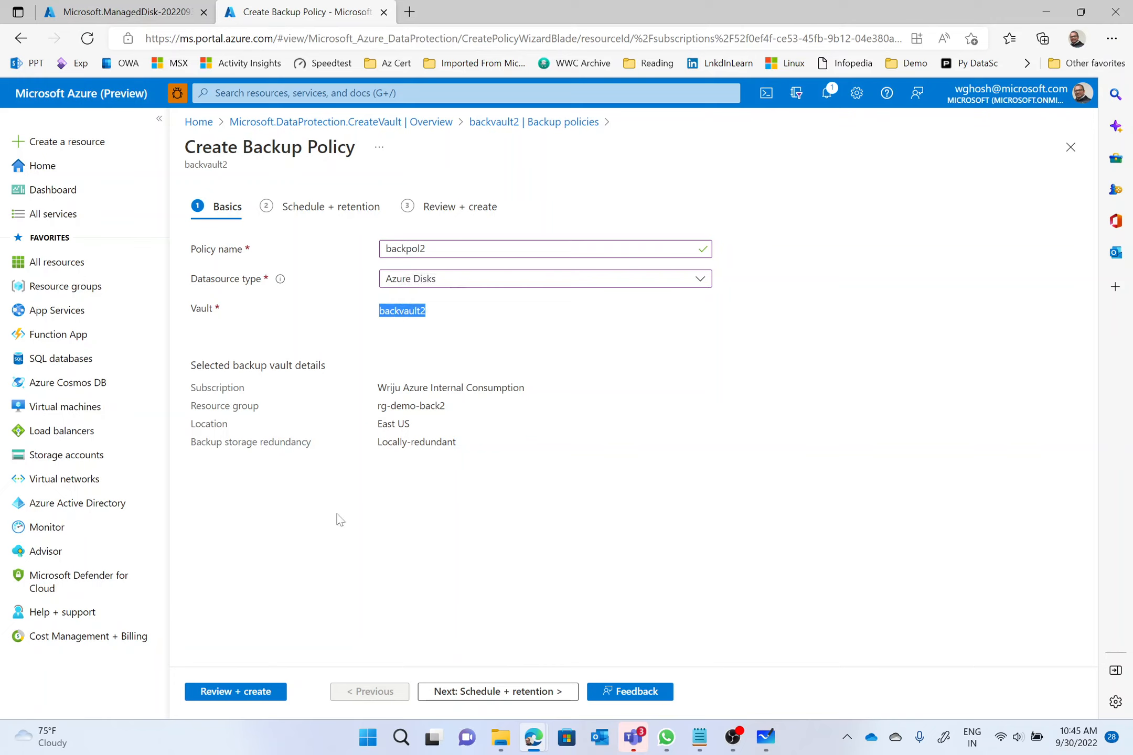
- Set the policy's hourly backup schedule to every 6 hours and keep the default retention rule after inspecting its settings
left_click(482, 697)
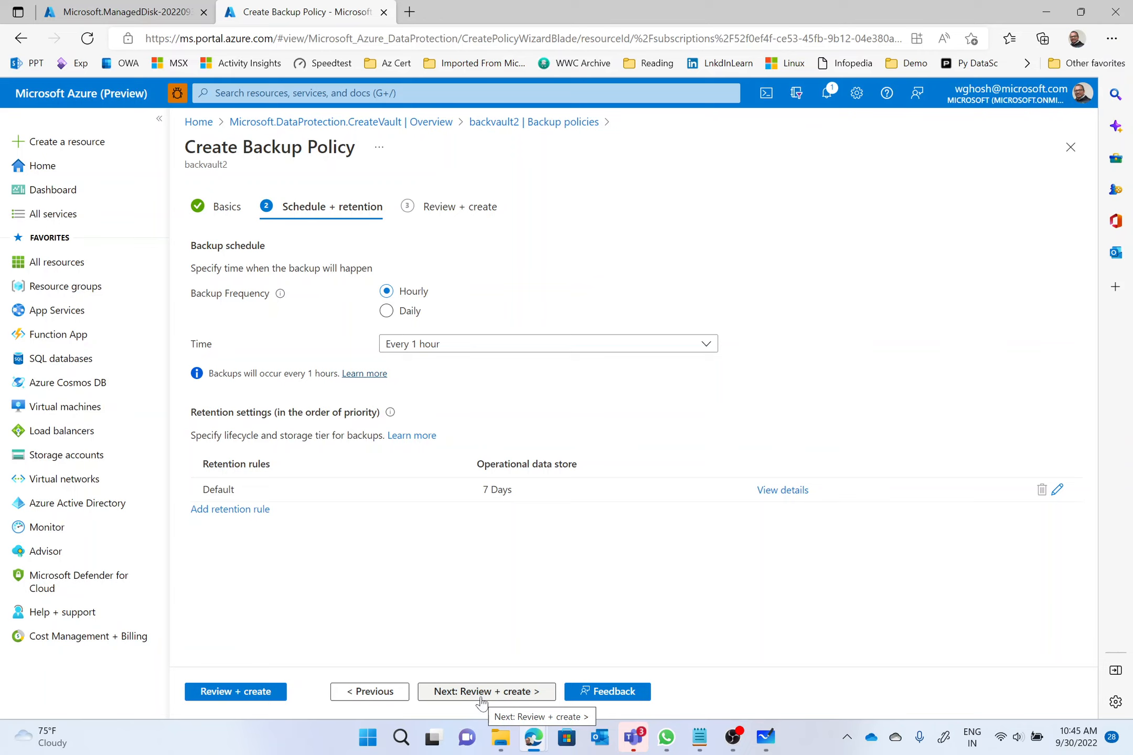
left_click(493, 348)
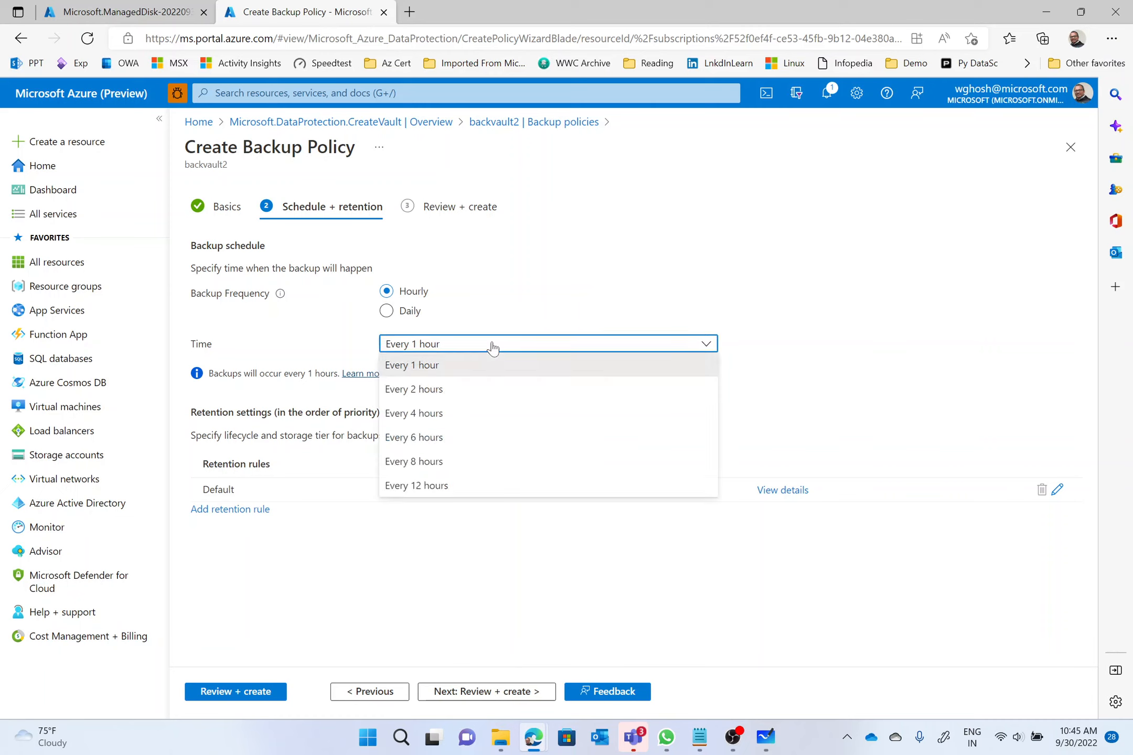
left_click(465, 437)
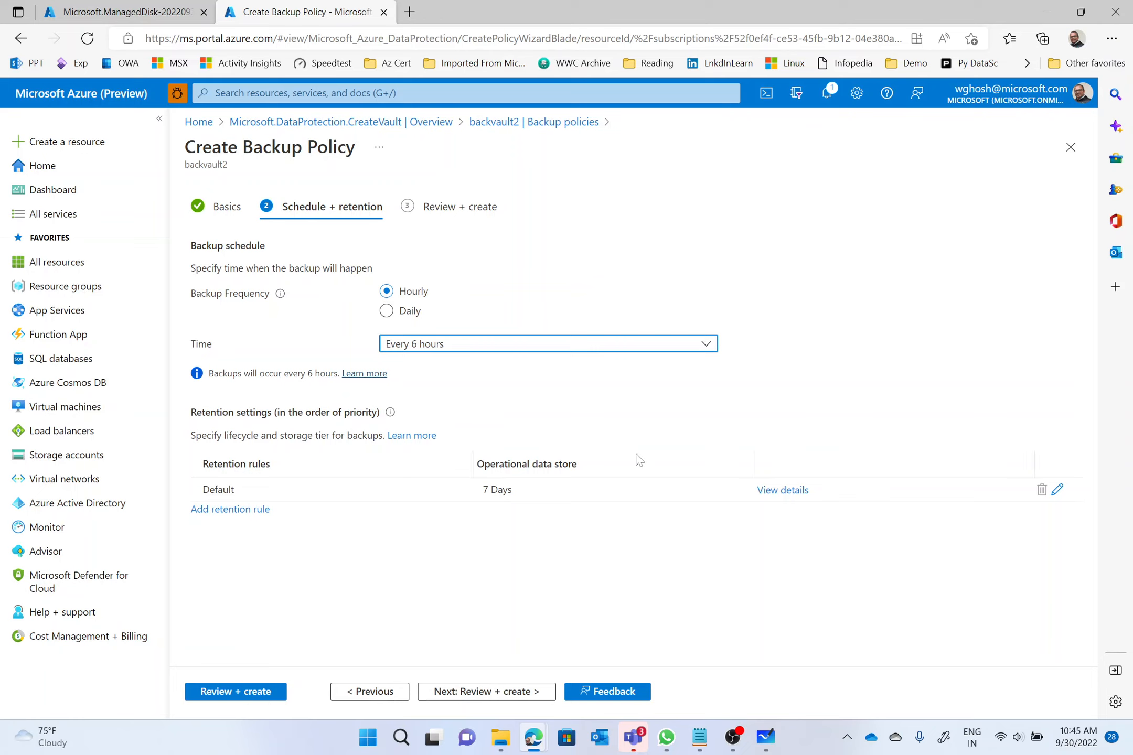
left_click(1055, 493)
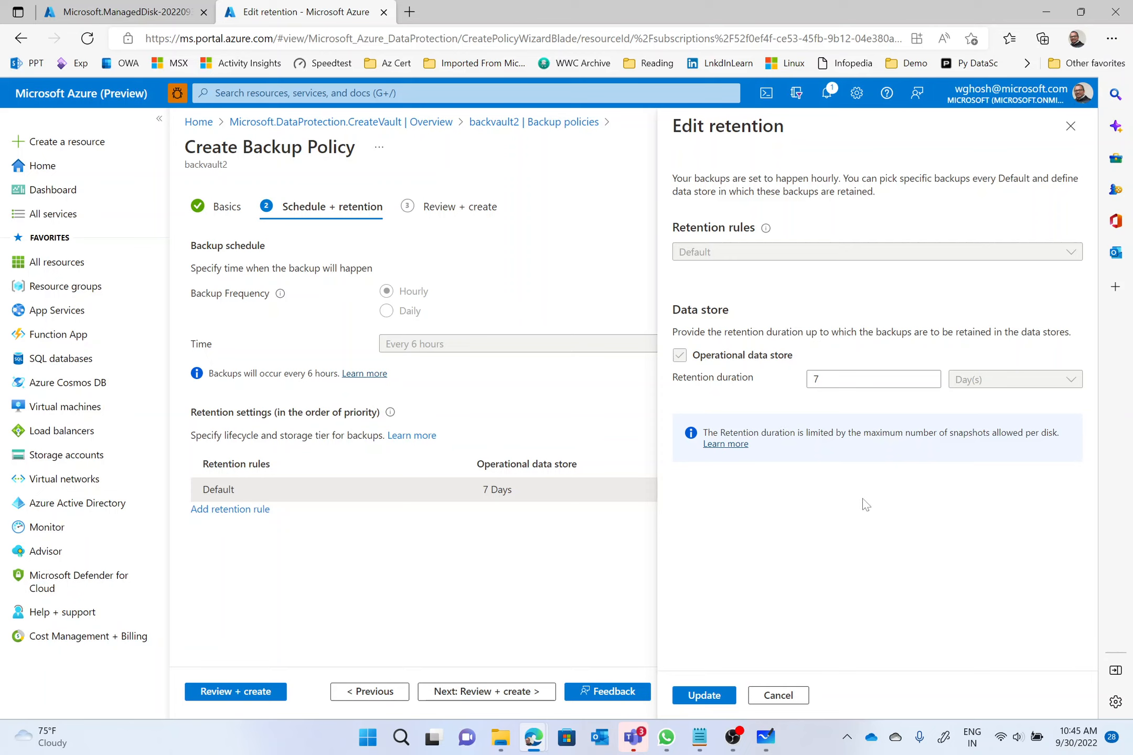
left_click(778, 696)
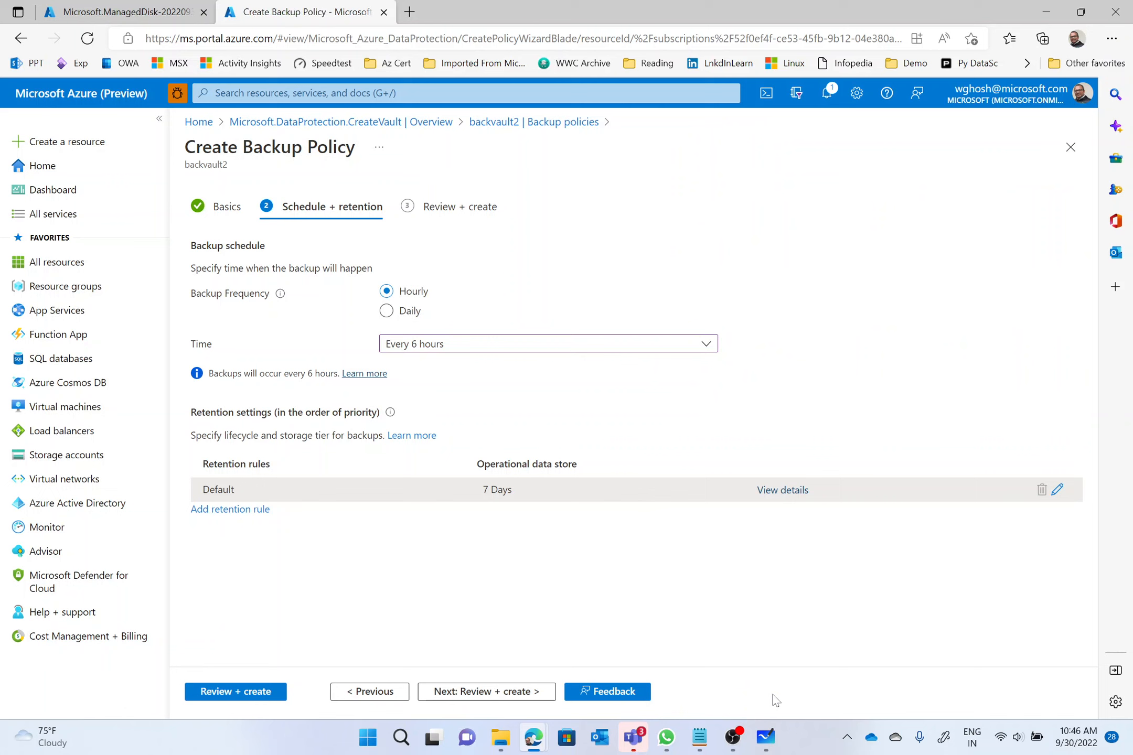
left_click(244, 518)
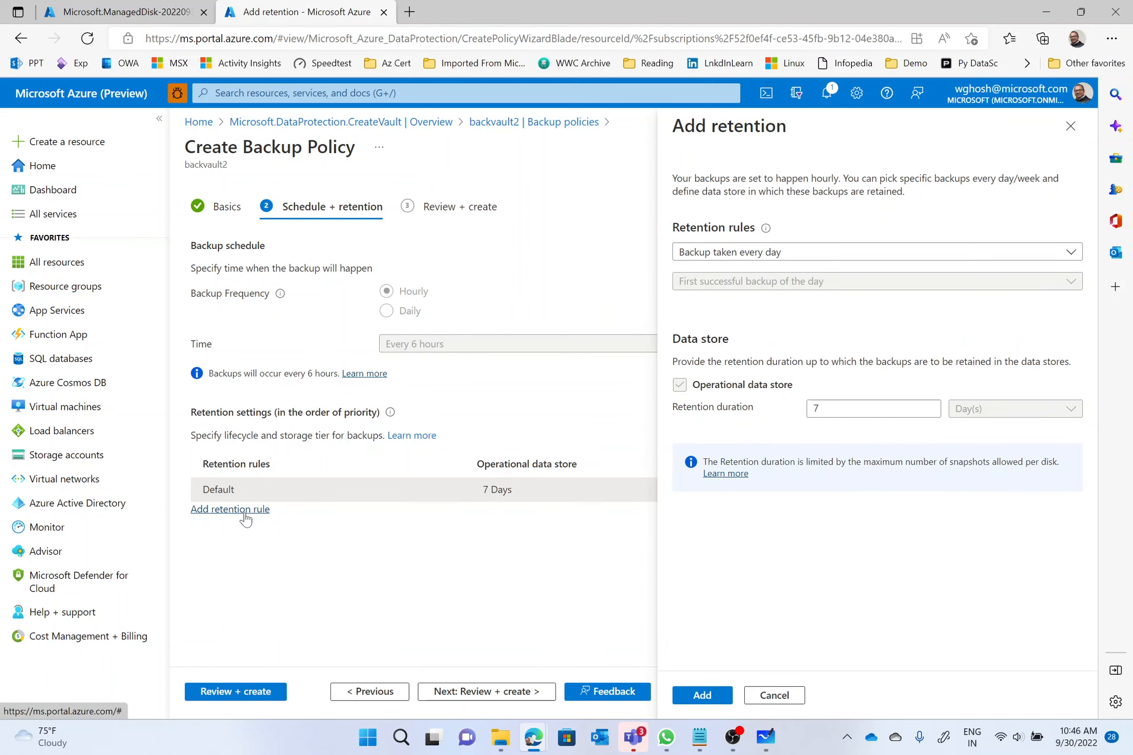
left_click(752, 253)
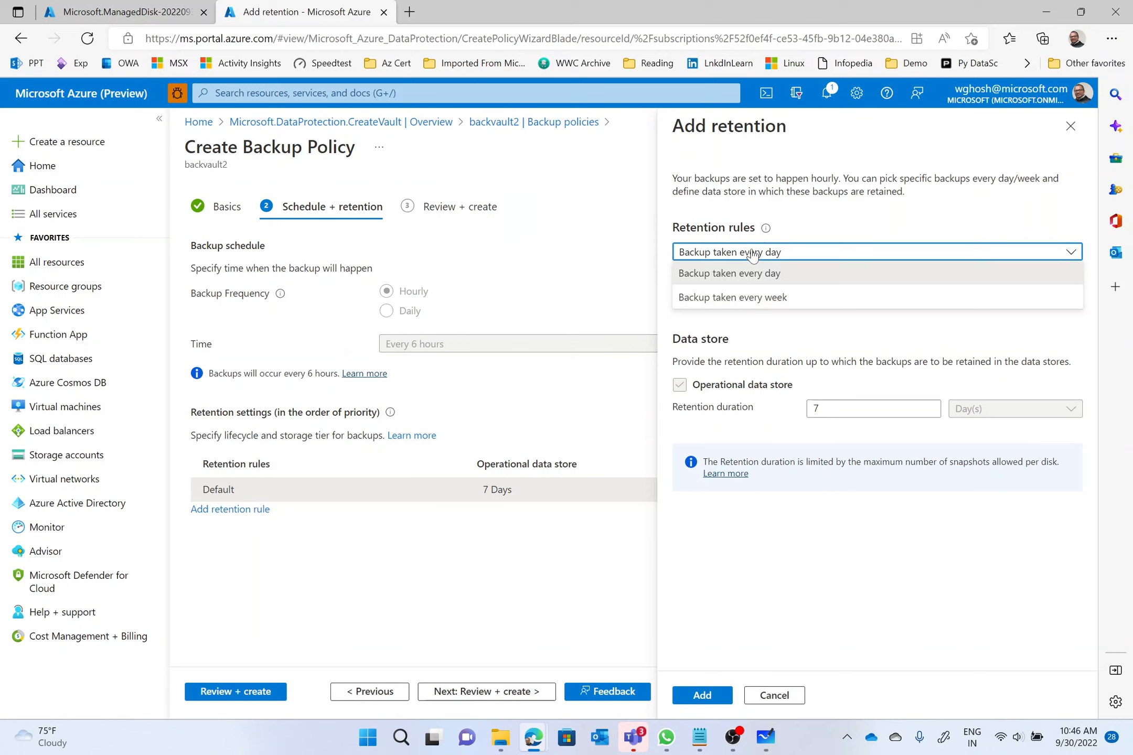
left_click(751, 298)
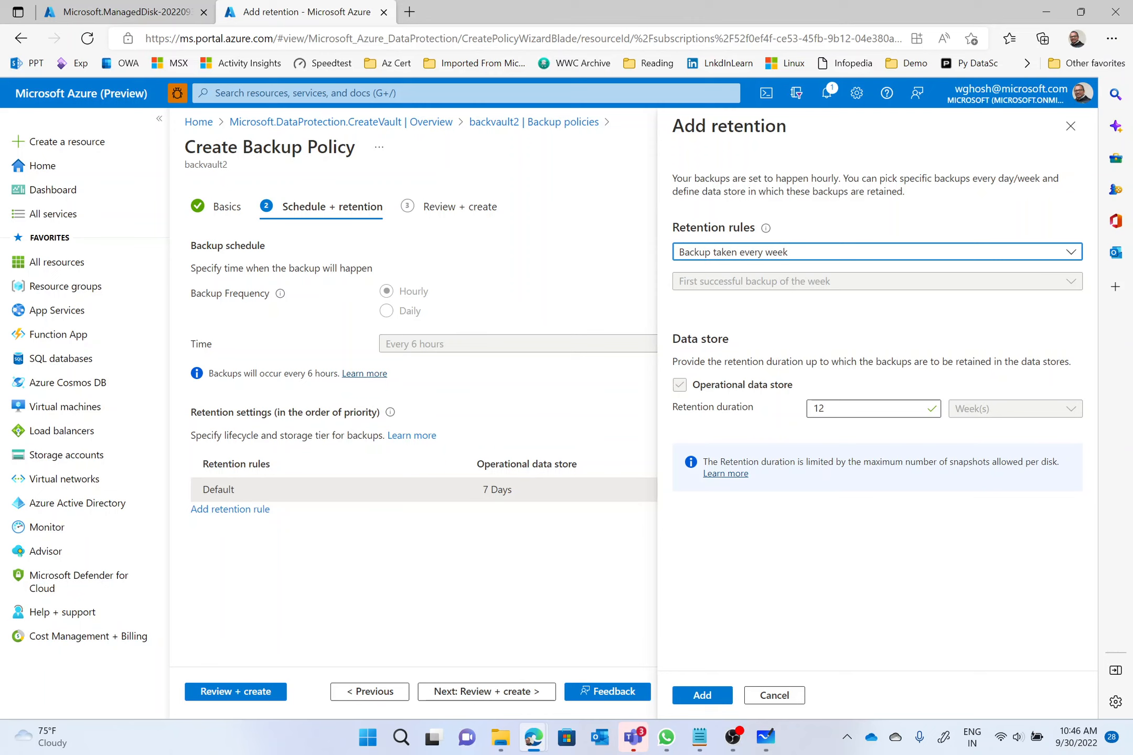
left_click(789, 695)
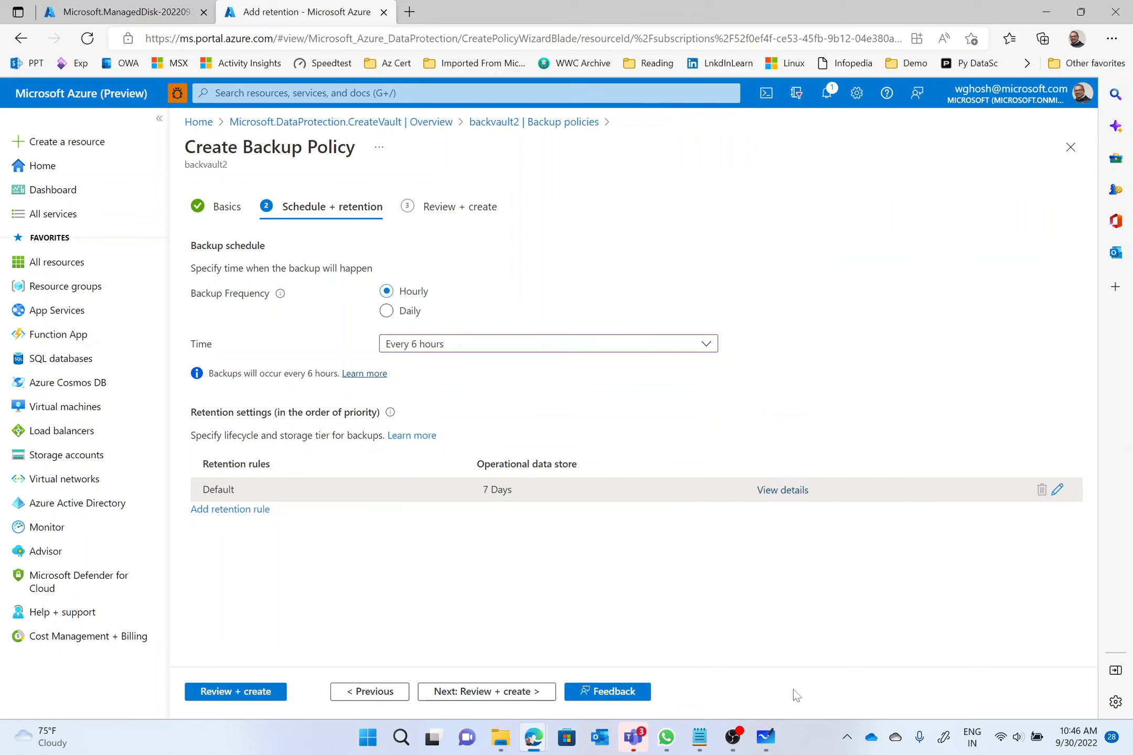
- Review and create the backpol2 backup policy, and check the portal notifications for its creation
left_click(518, 697)
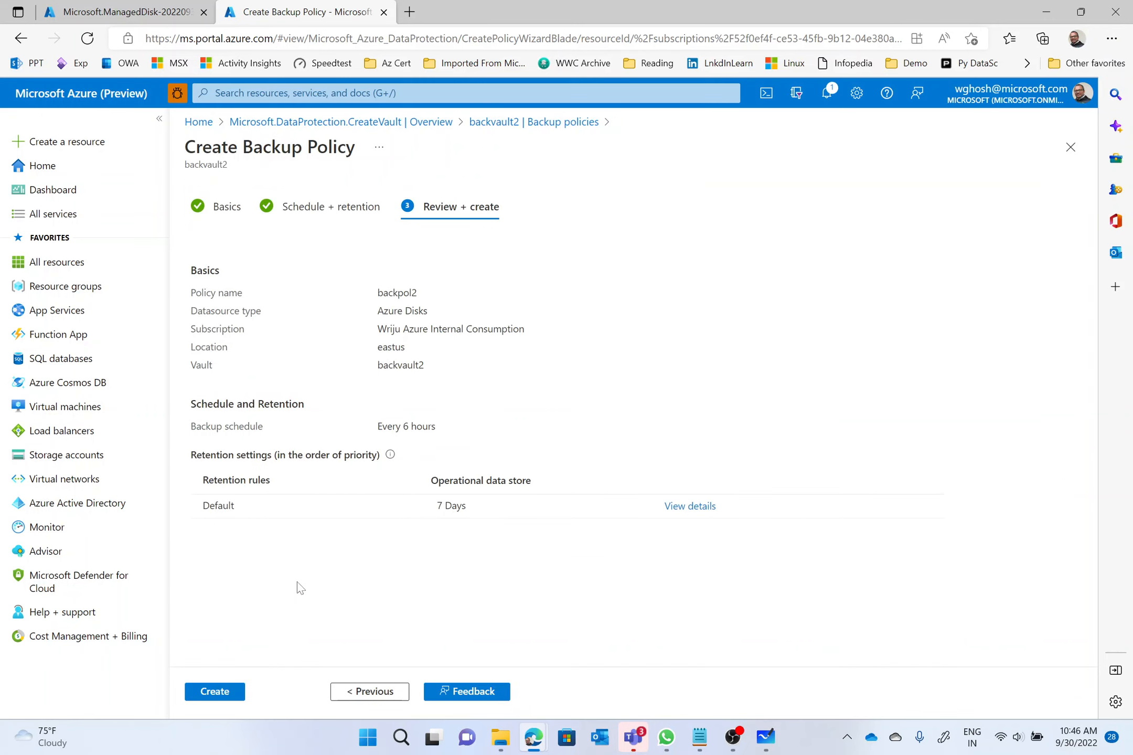
left_click(219, 691)
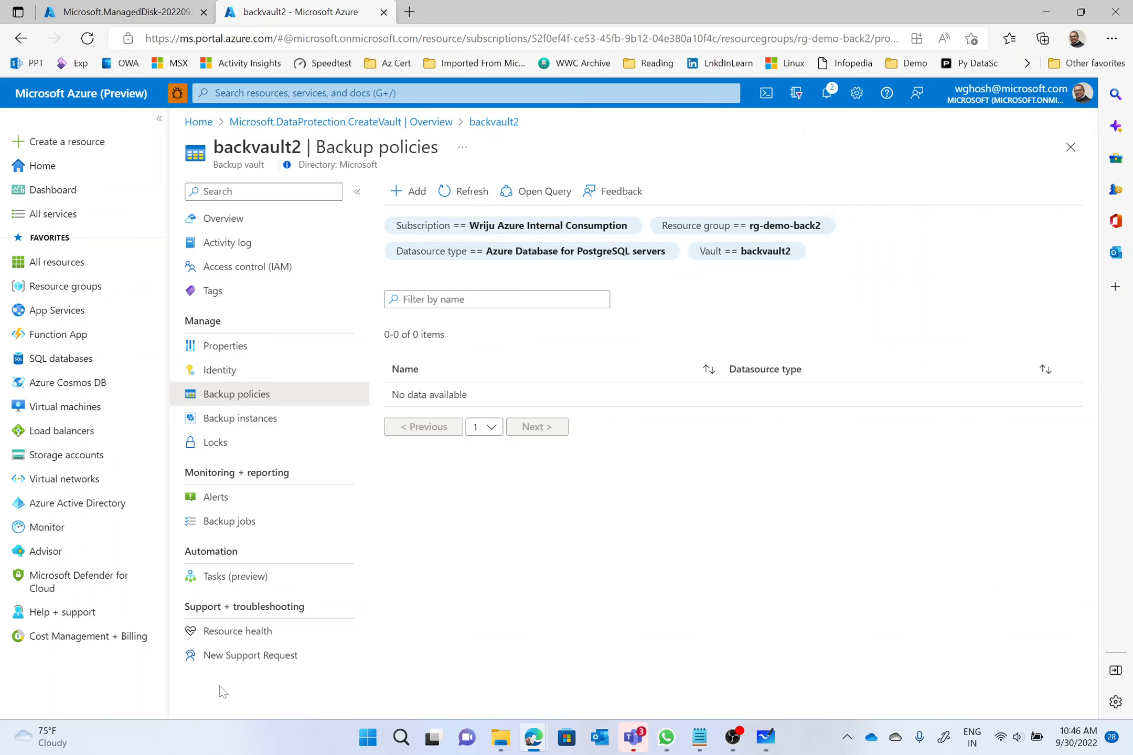
left_click(822, 95)
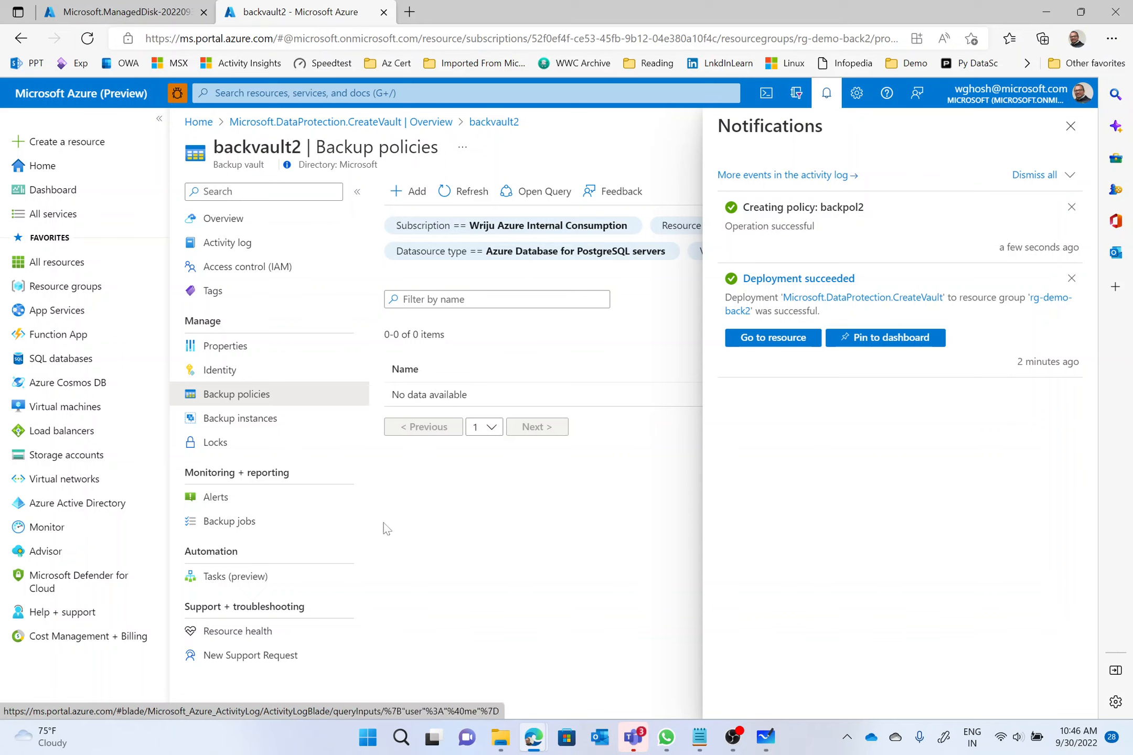
- Start configuring a new backup instance in backvault2 with datasource type Azure Disks and backup policy backpol2
left_click(258, 422)
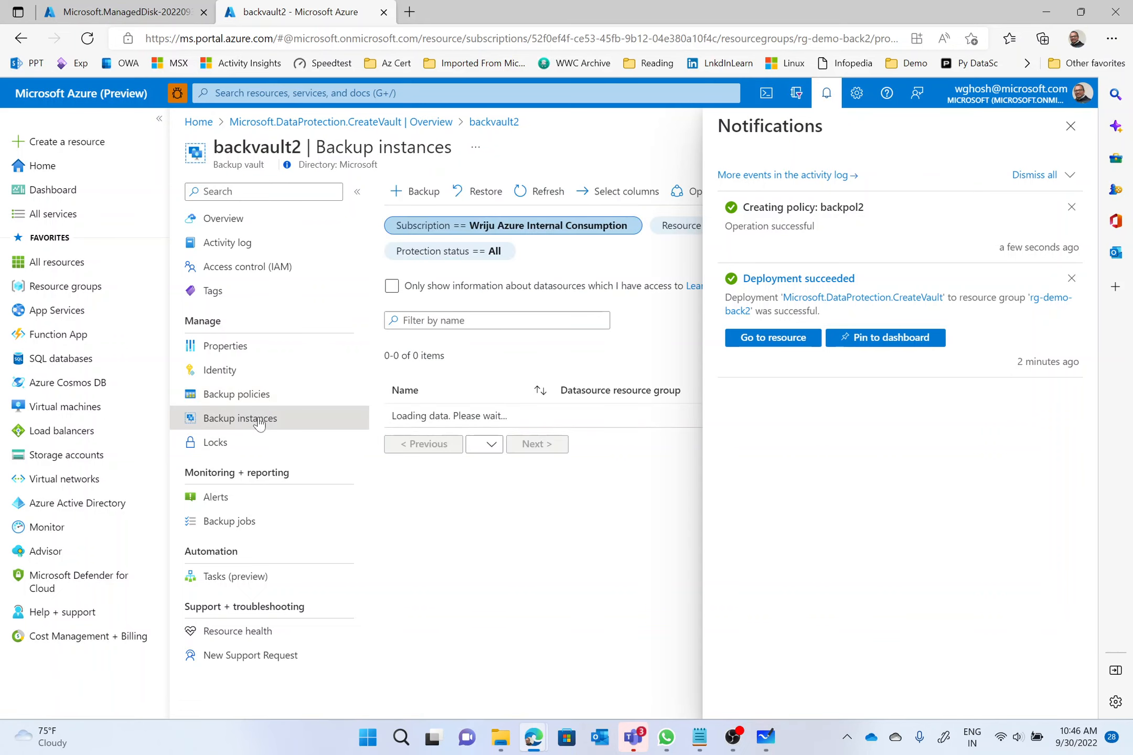
left_click(1071, 127)
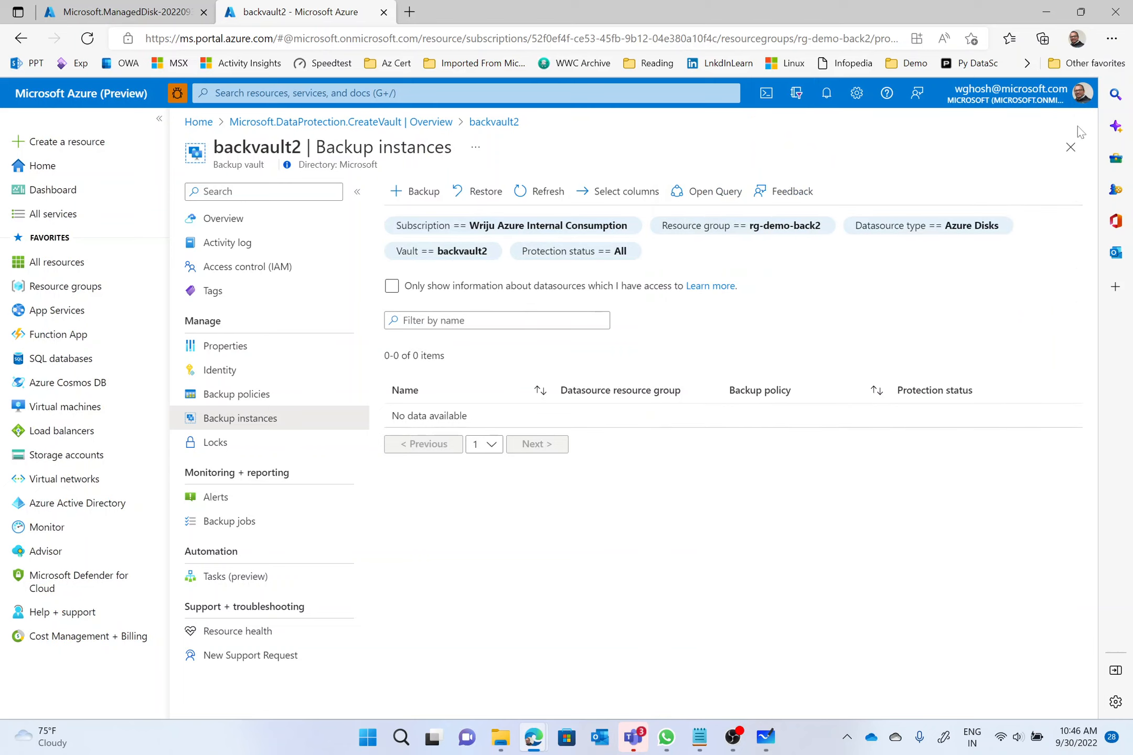
left_click(431, 193)
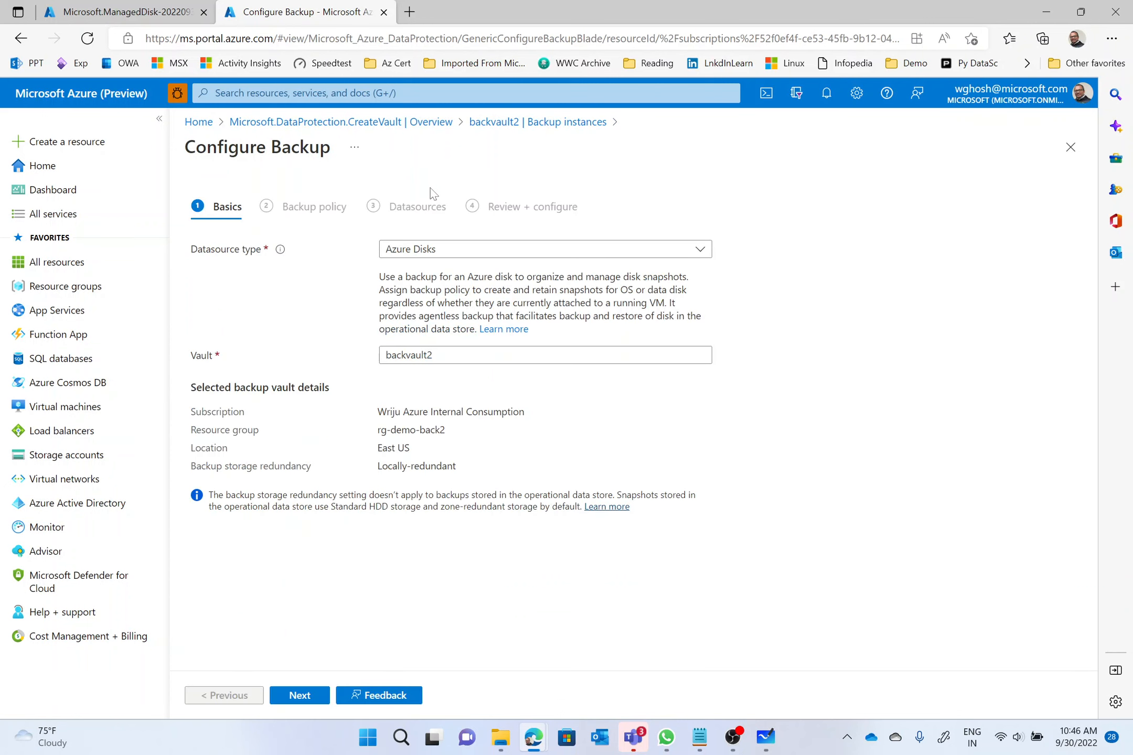
left_click(444, 252)
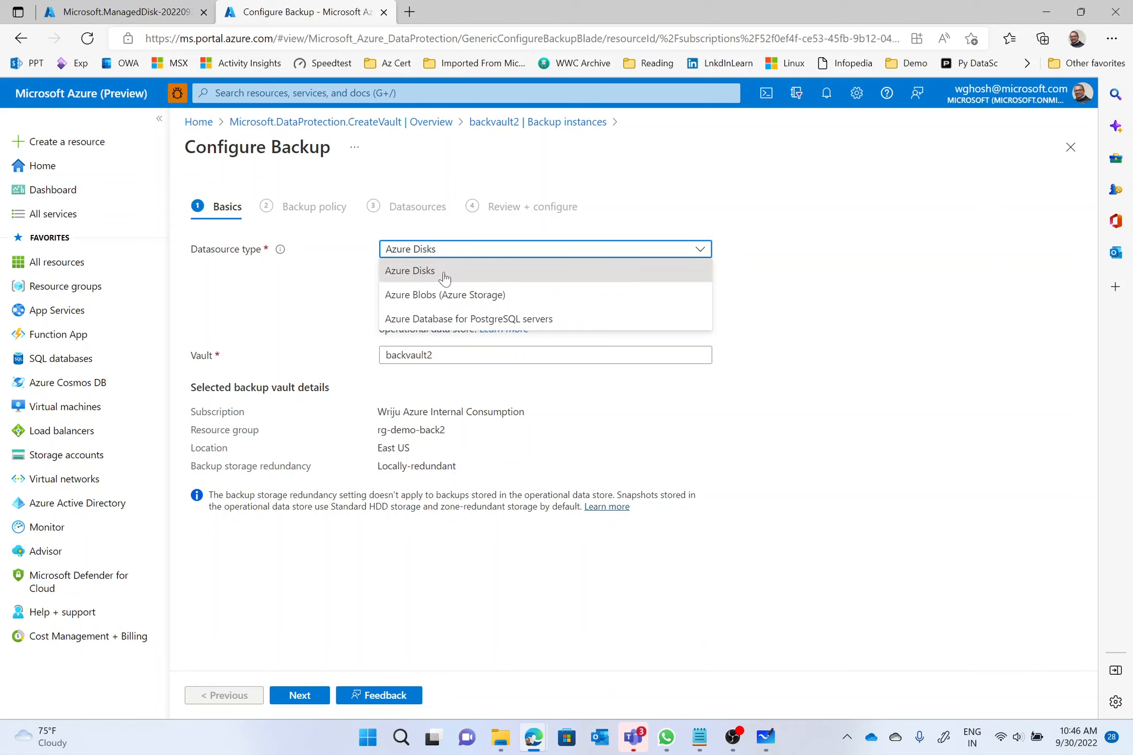
left_click(414, 270)
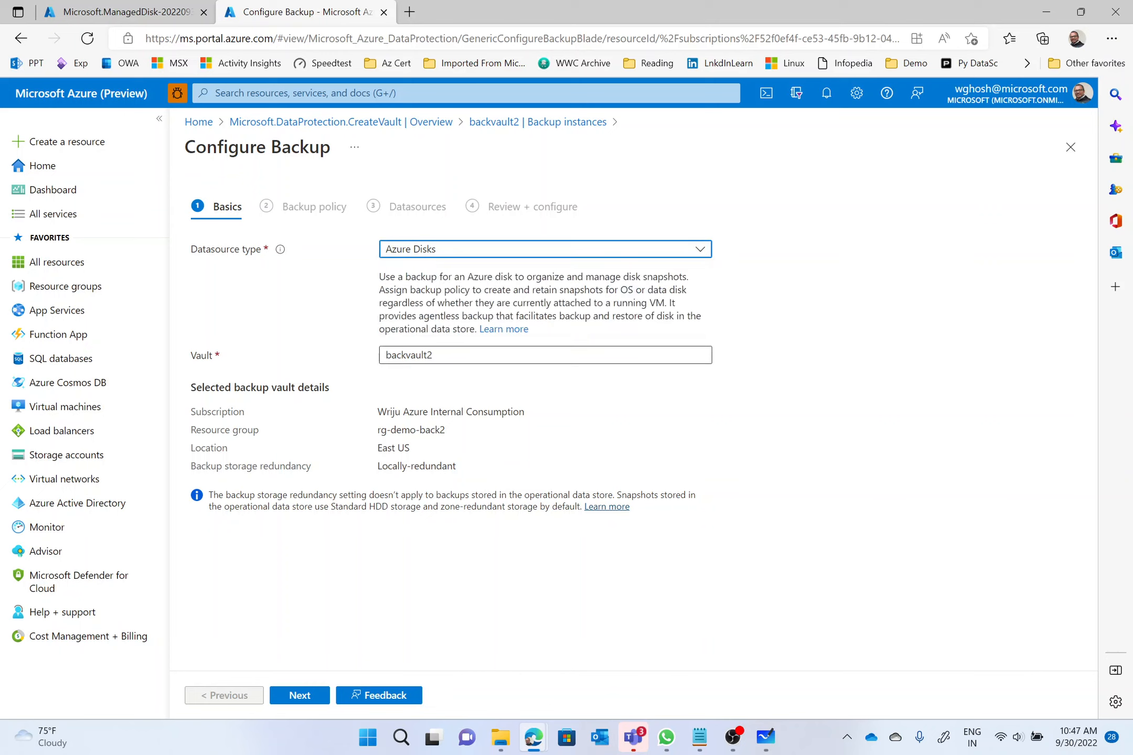
left_click(301, 702)
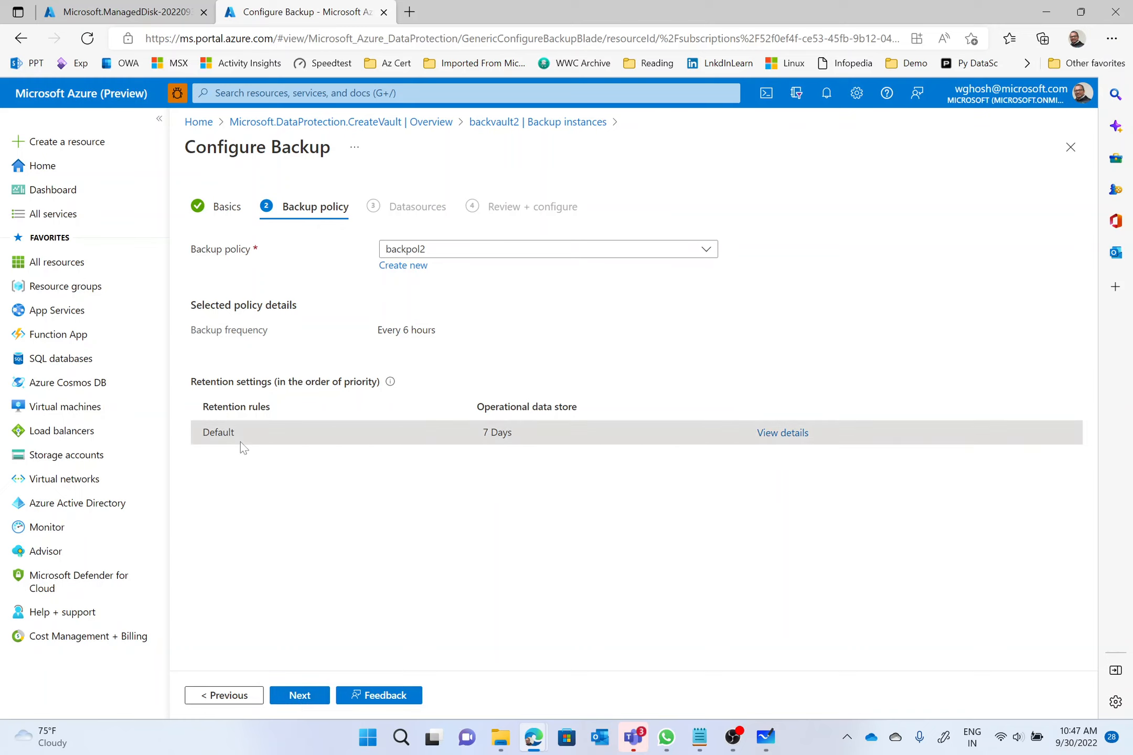
left_click(297, 696)
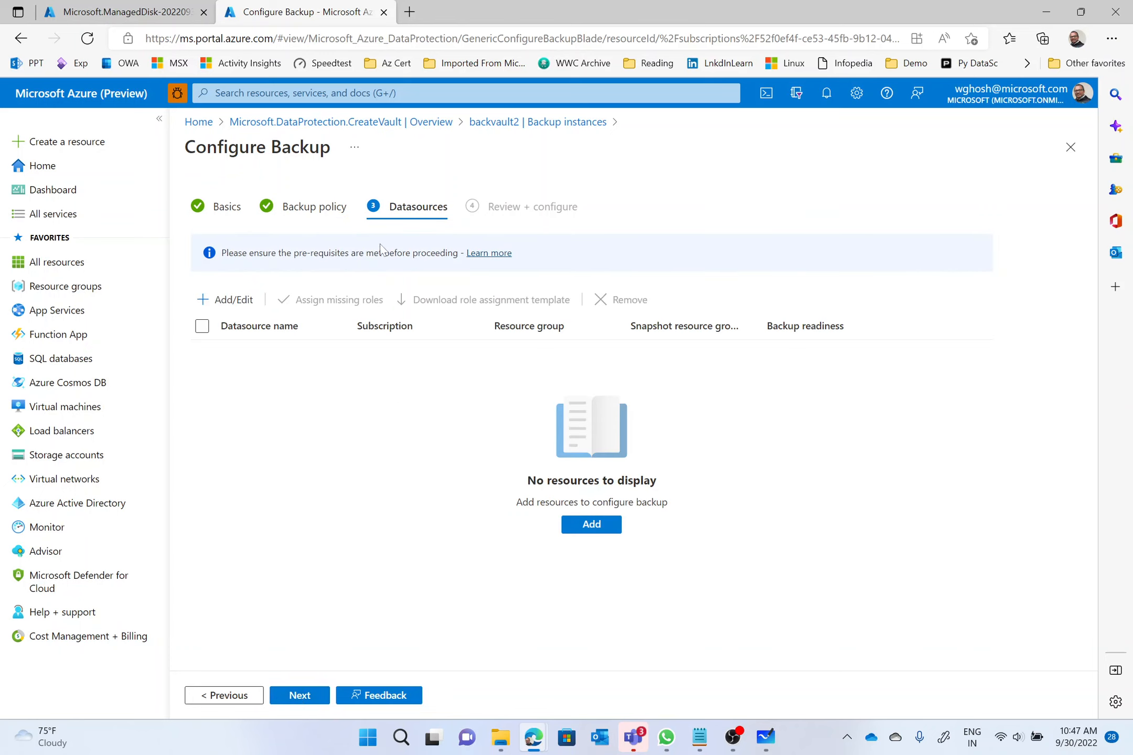
- Add disk2 as the backup datasource and validate it with rg-demo-back2 as the snapshot resource group
left_click(232, 301)
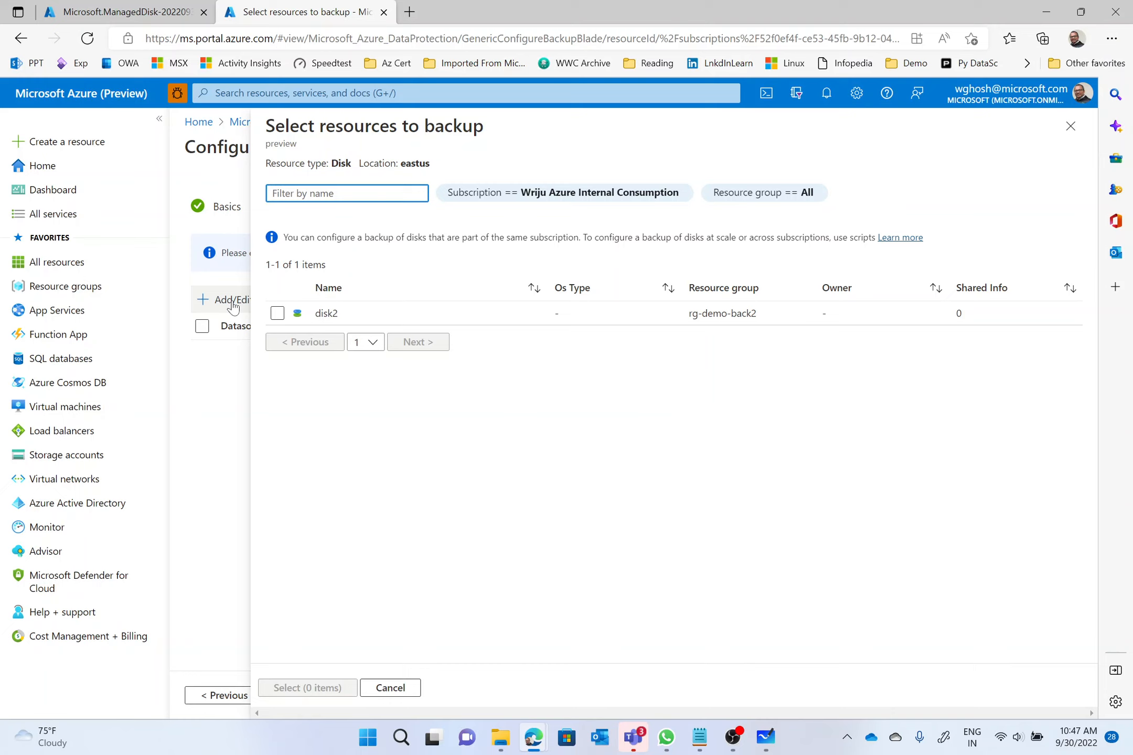
left_click(278, 313)
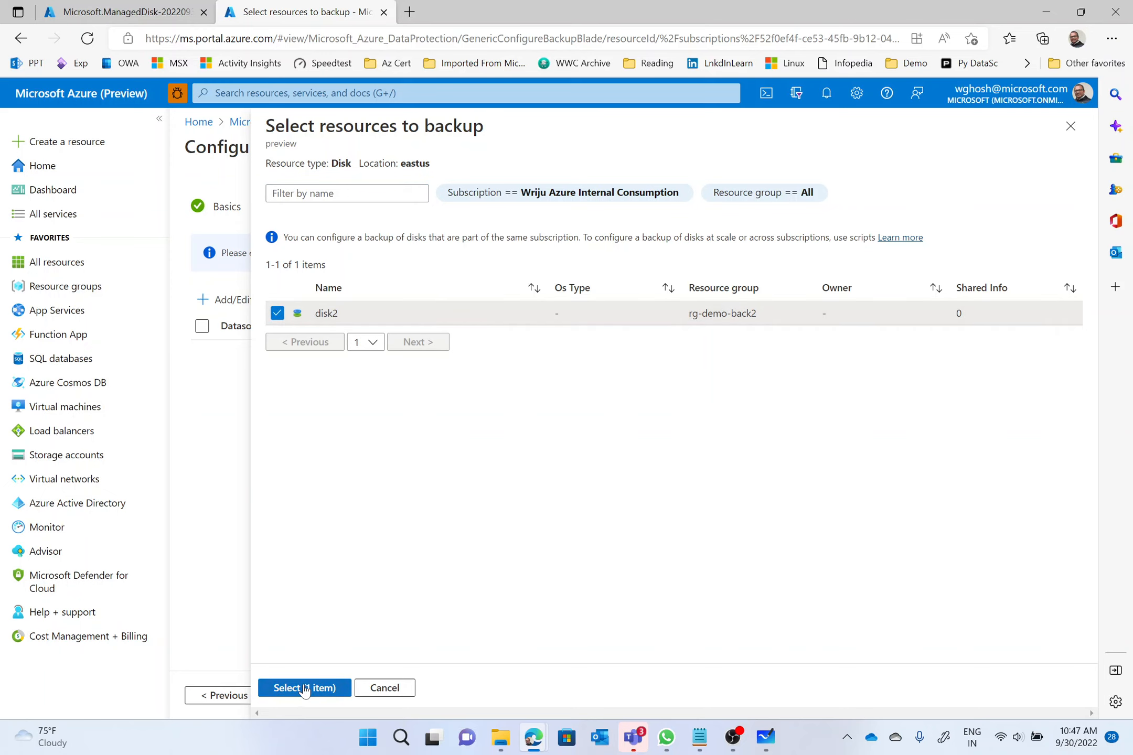
left_click(304, 688)
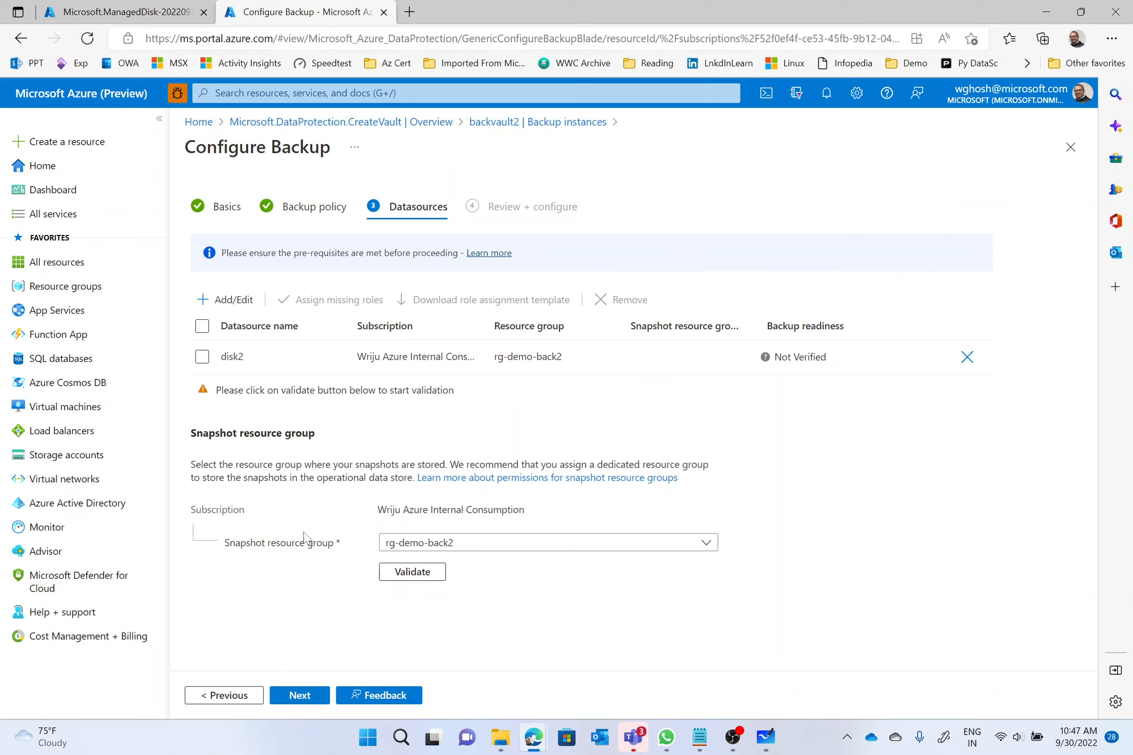
left_click(392, 577)
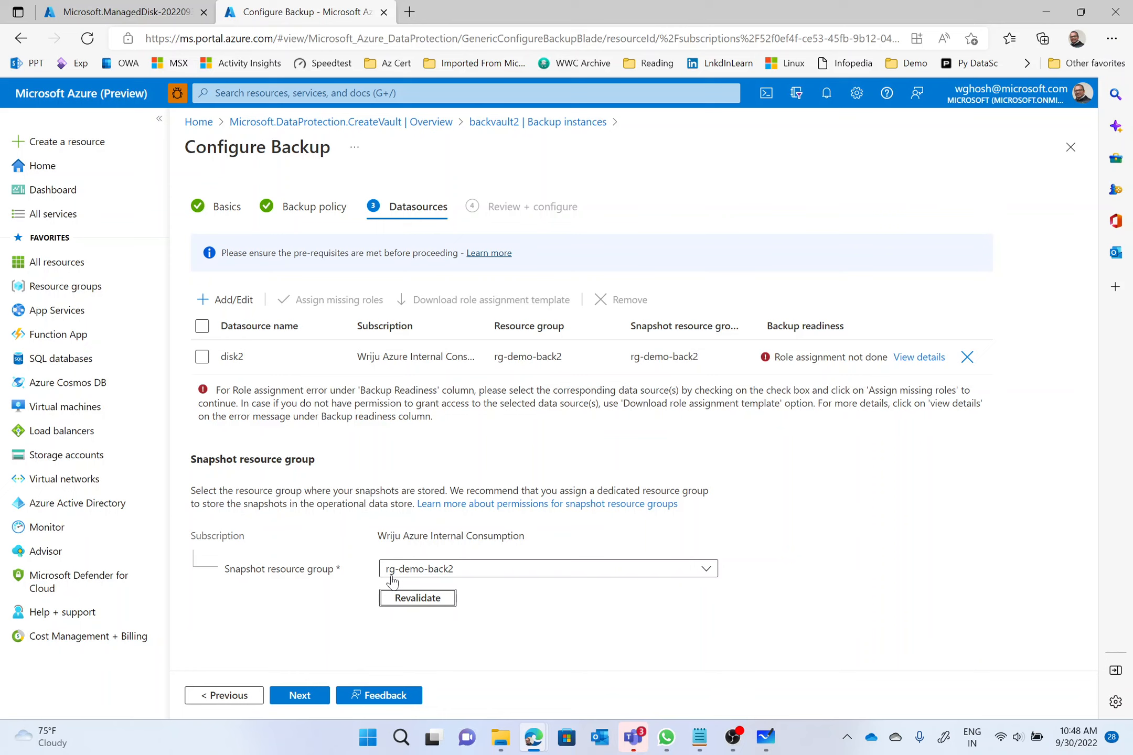
- Assign the missing roles for disk2 at the Resource group scope and check the role assignment notifications
left_click(201, 359)
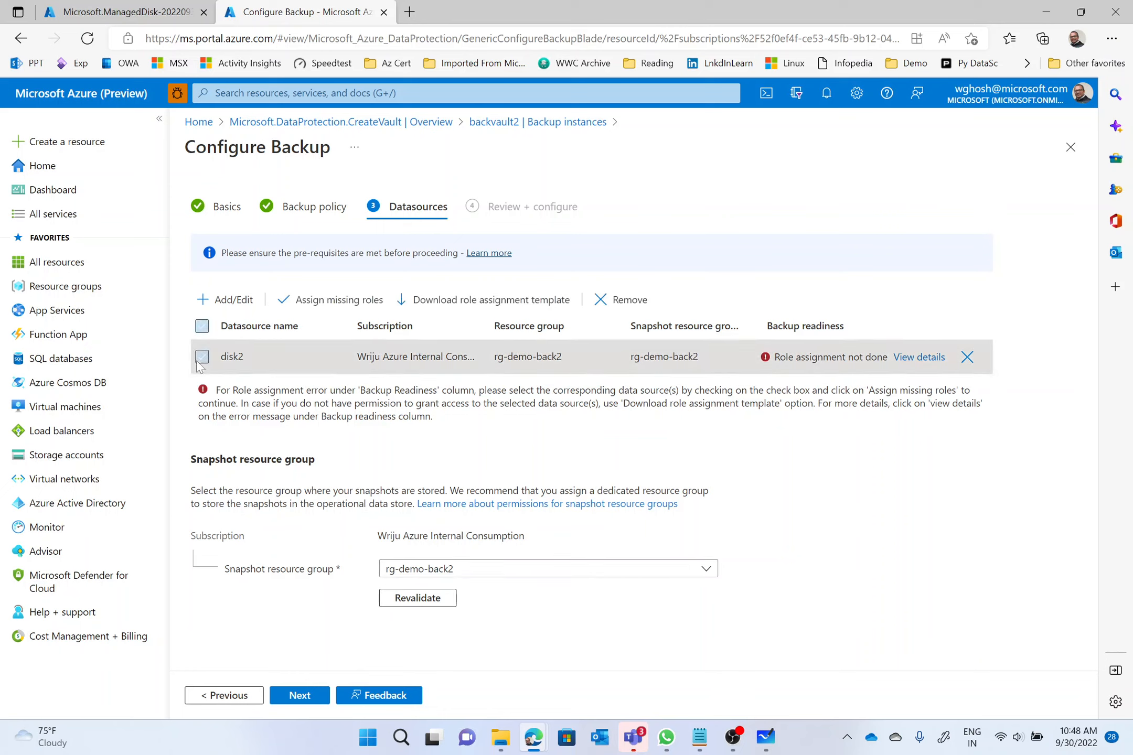
left_click(336, 306)
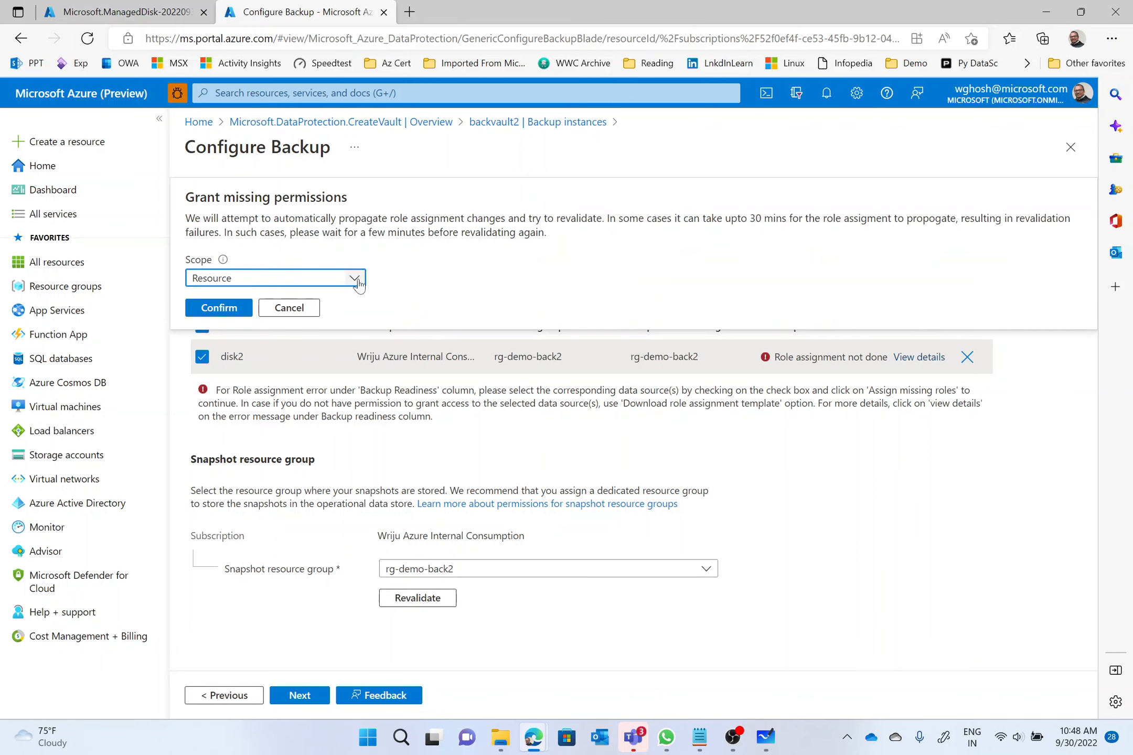
left_click(355, 279)
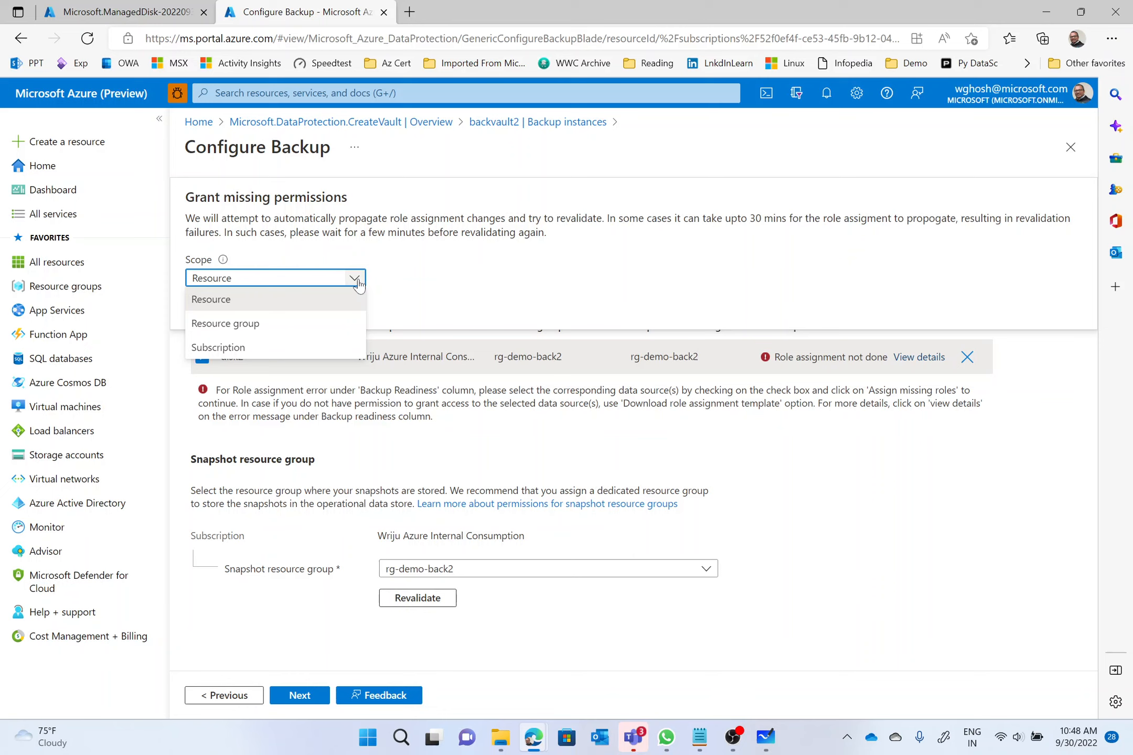
left_click(325, 328)
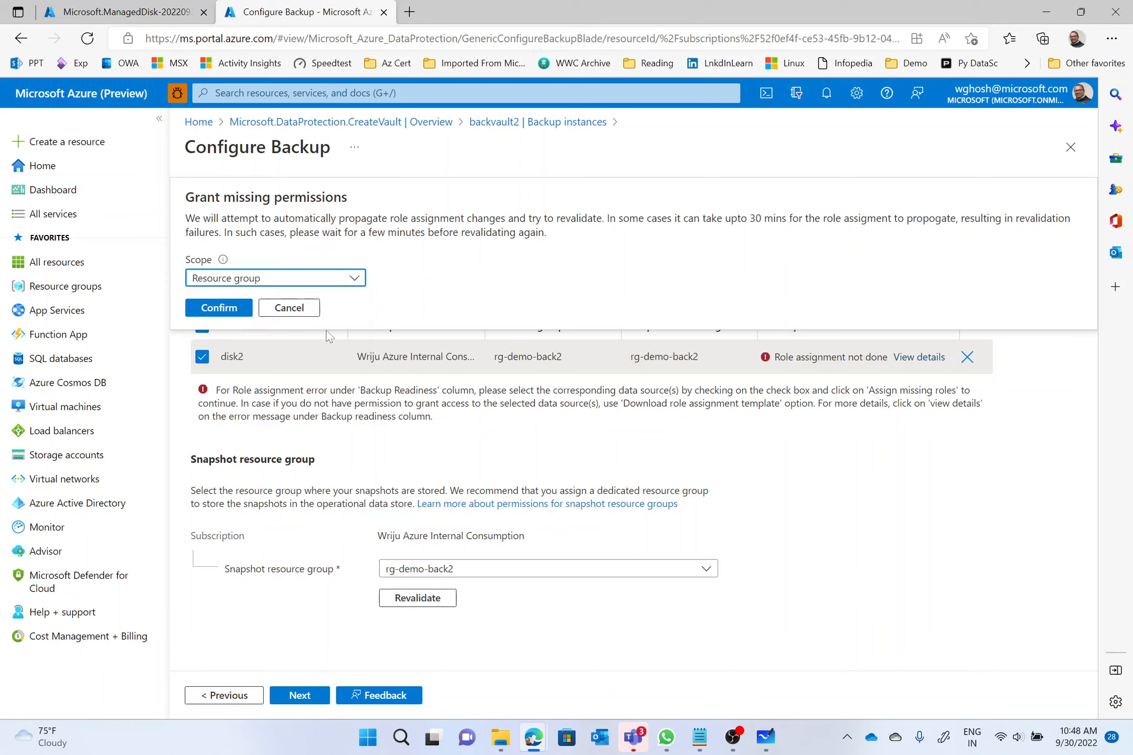
left_click(217, 309)
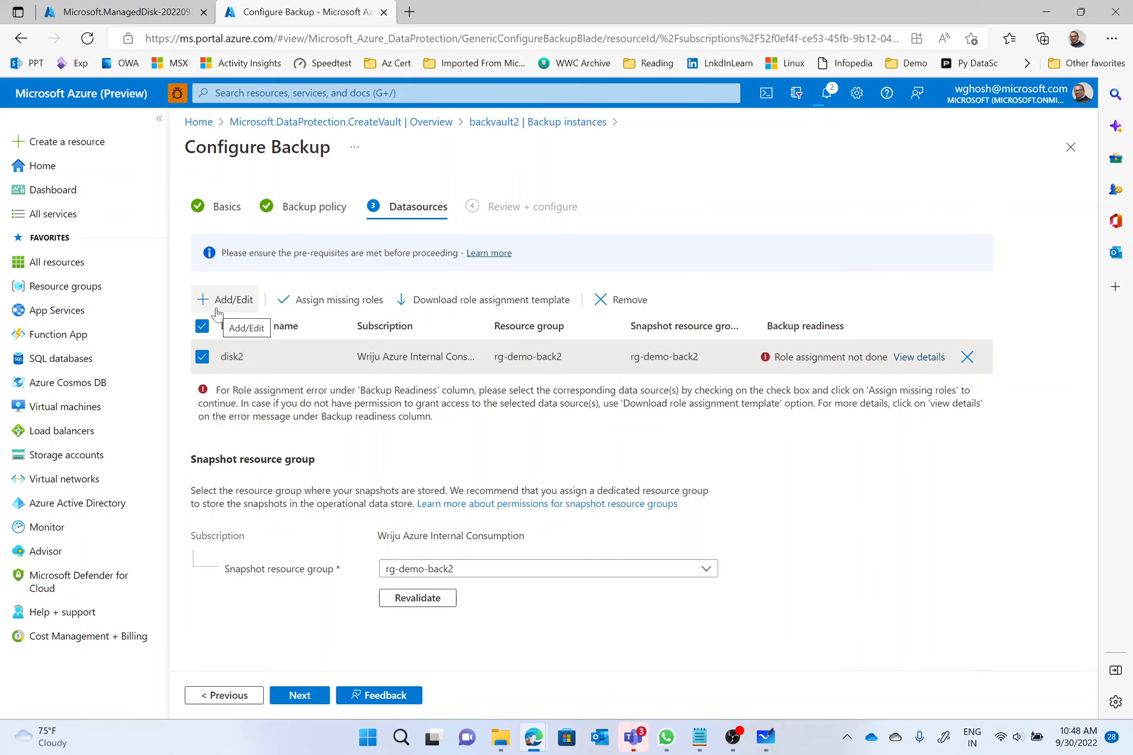
left_click(828, 95)
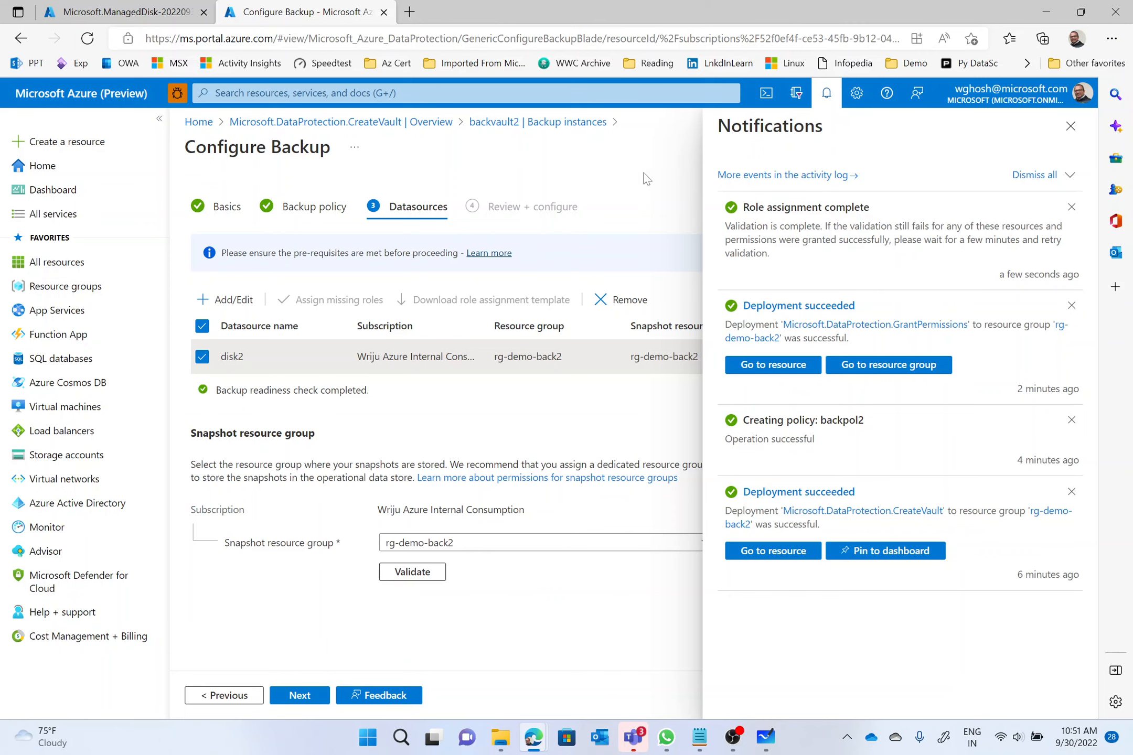
left_click(1070, 126)
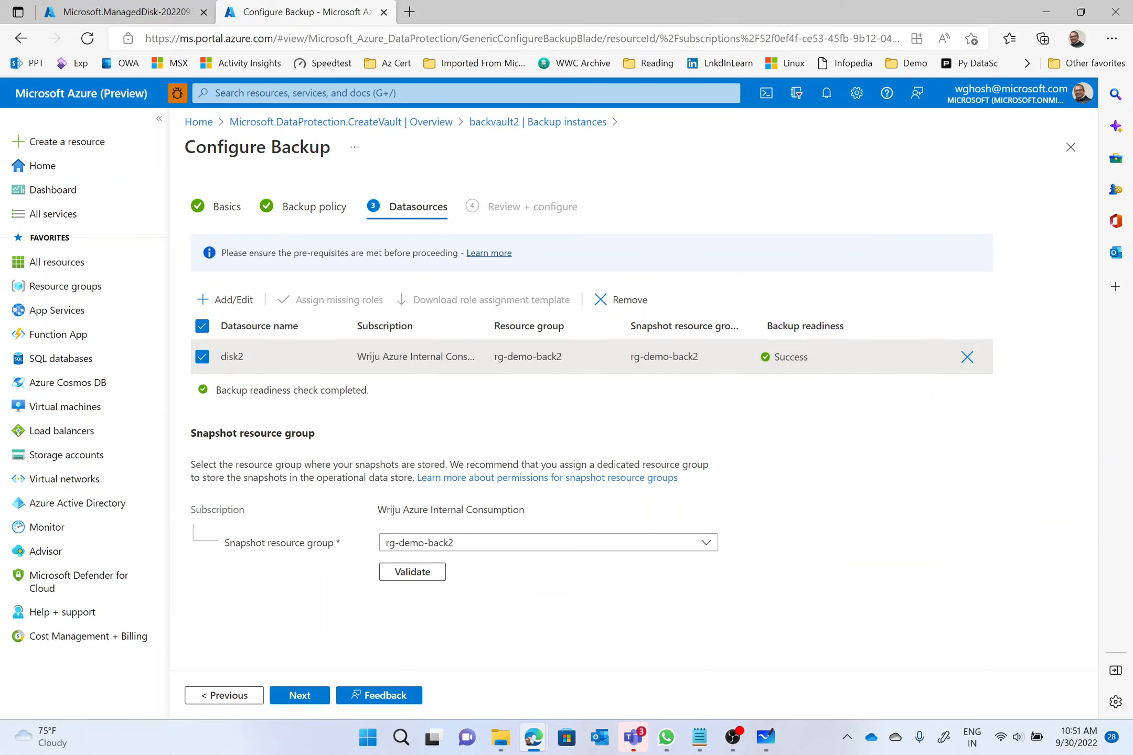
- Configure the backup of disk2 from the review page and refresh the vault's list of backup instances
left_click(301, 693)
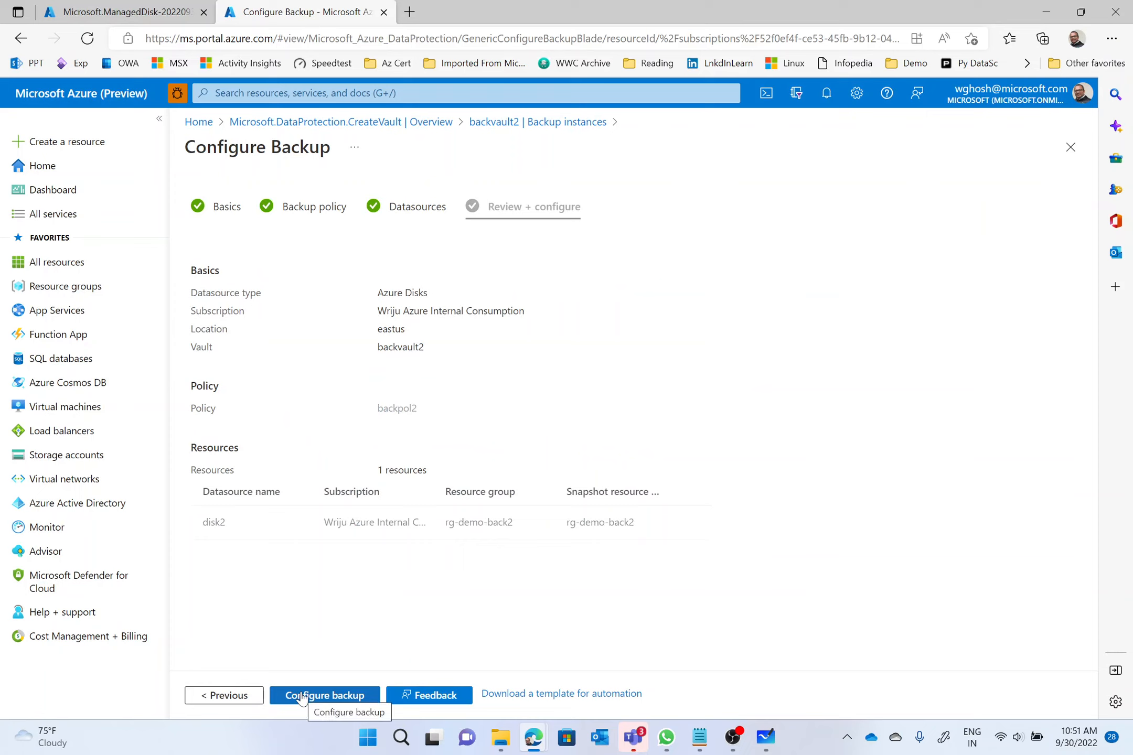
left_click(341, 695)
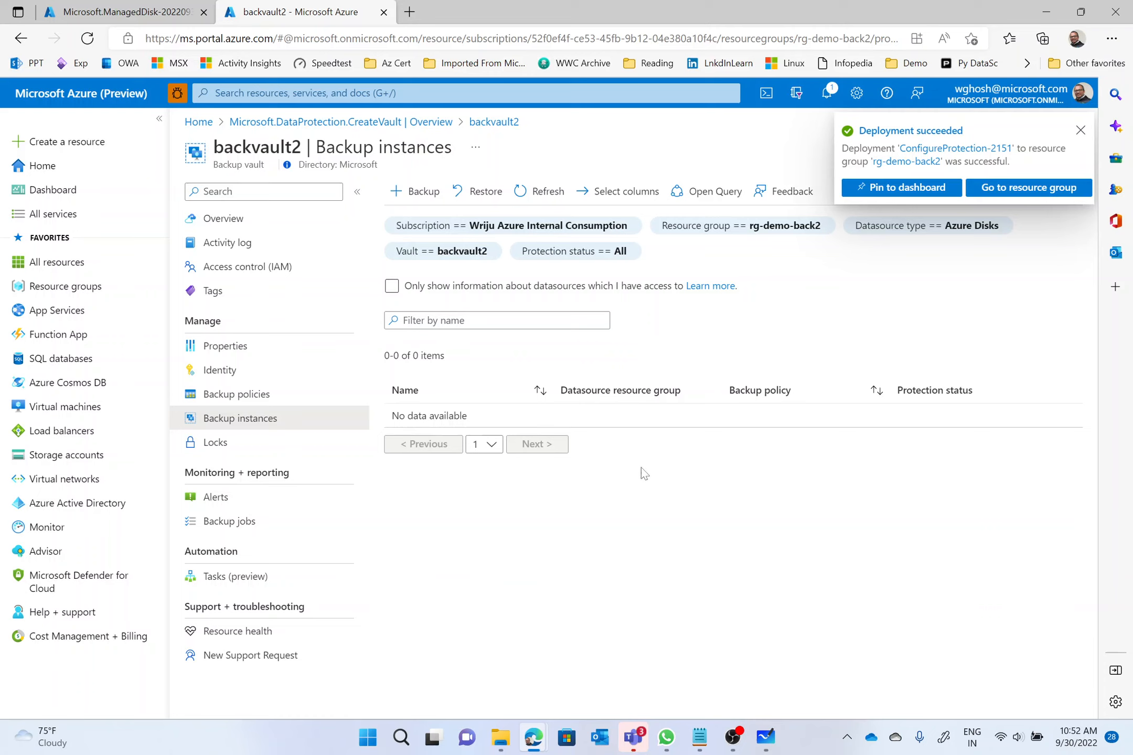
left_click(1081, 131)
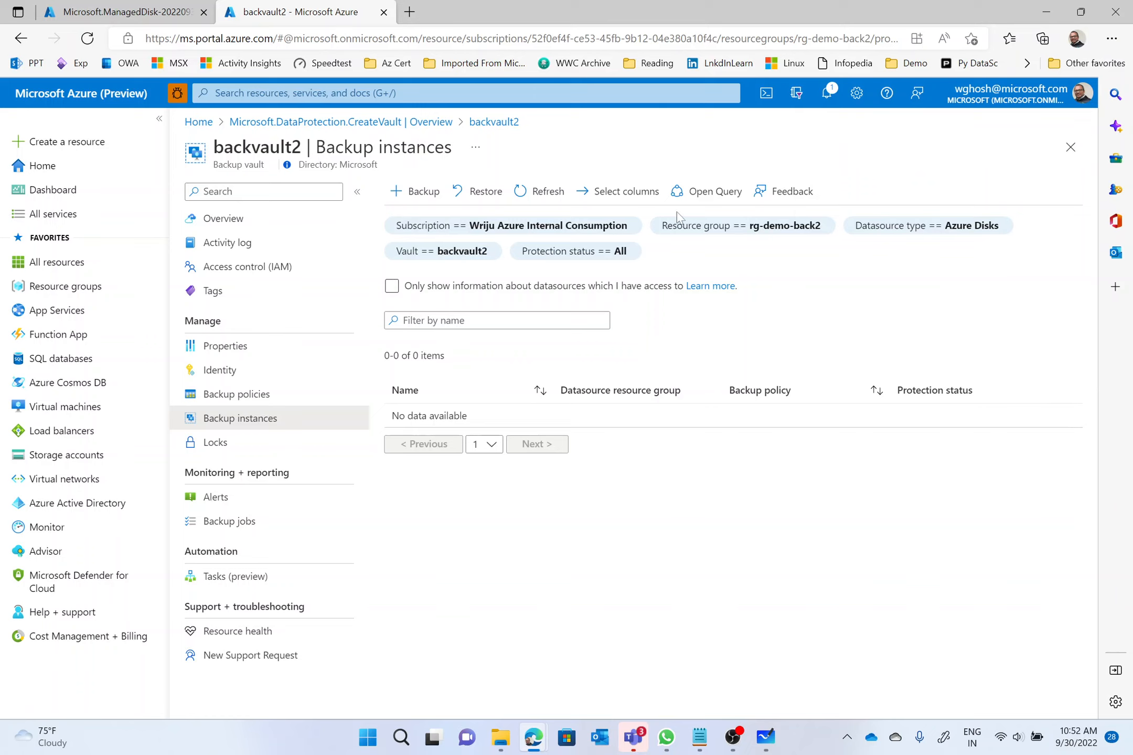
left_click(556, 198)
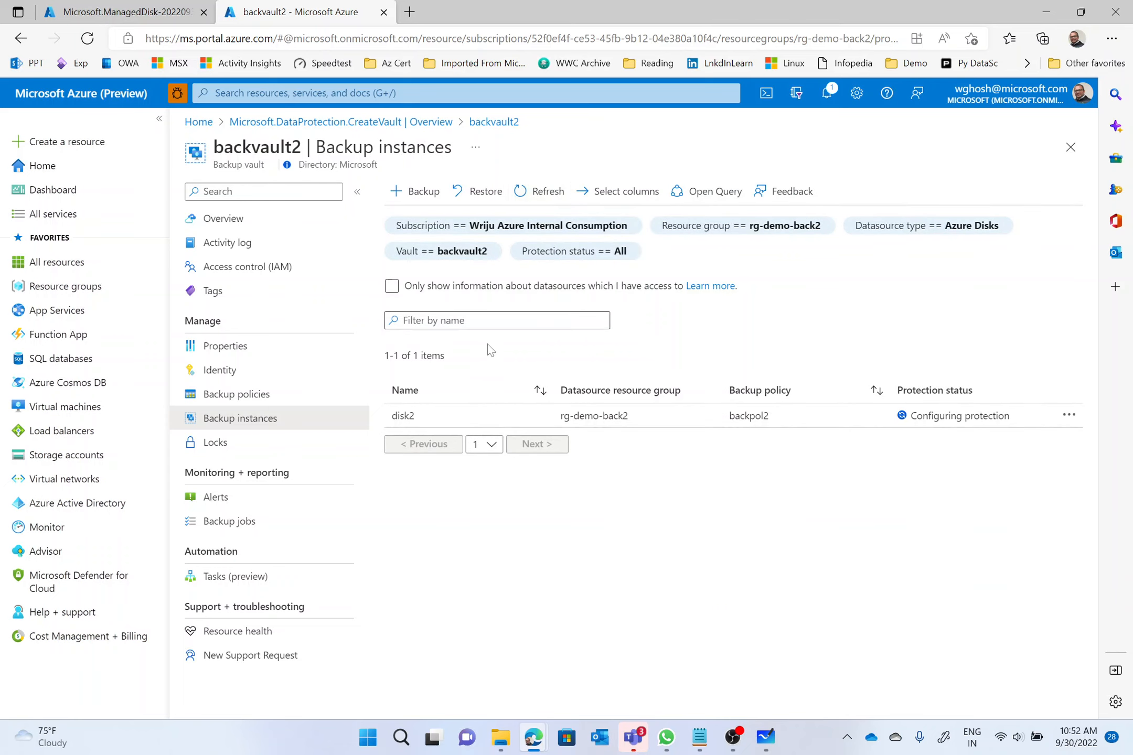
- Examine the disk2 backup instance details and return to backvault2's backup instances to check the protection status
left_click(446, 424)
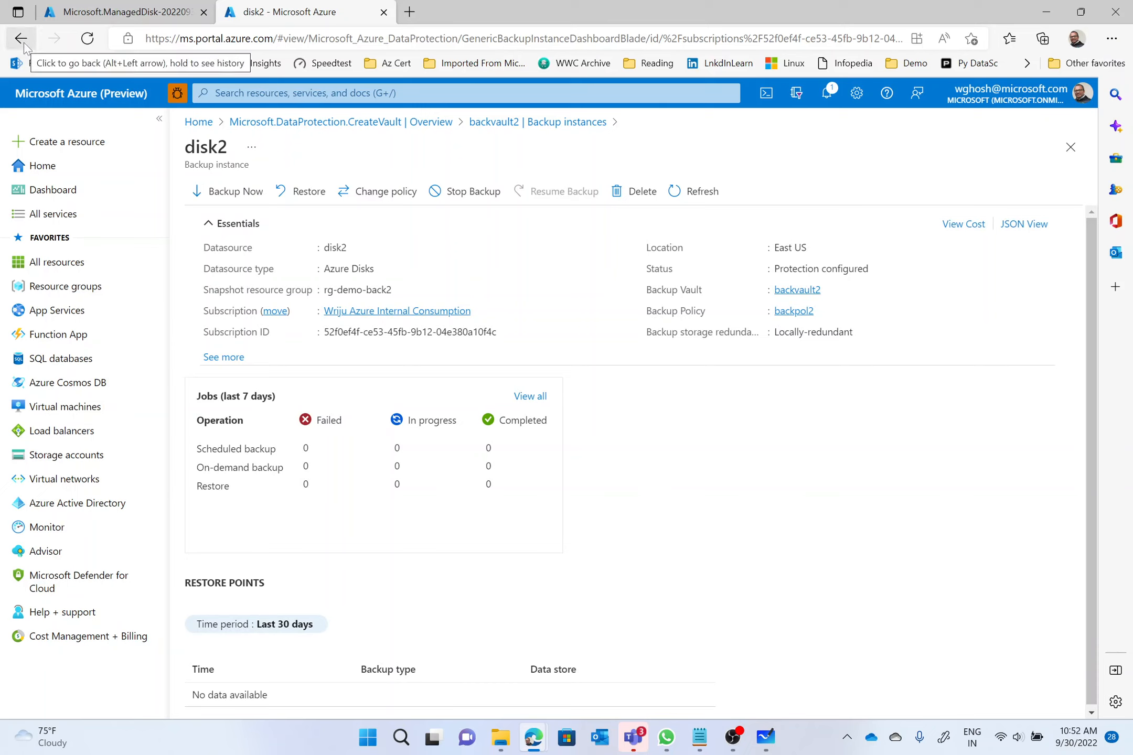
left_click(426, 126)
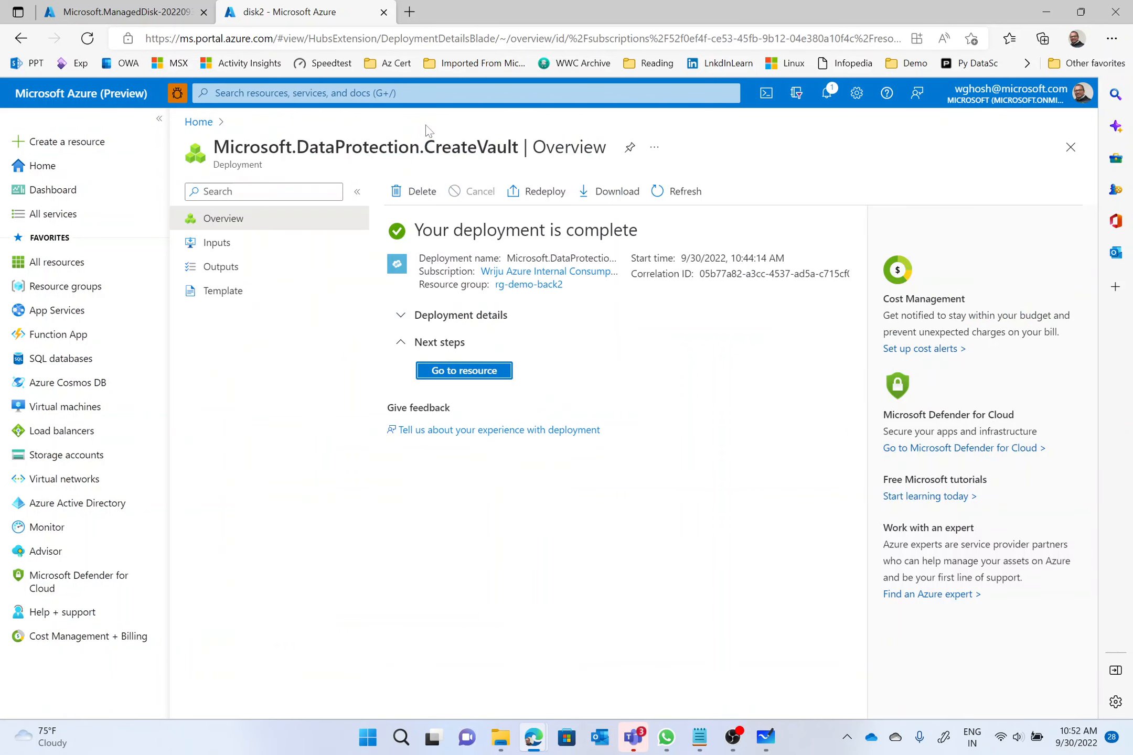
left_click(445, 370)
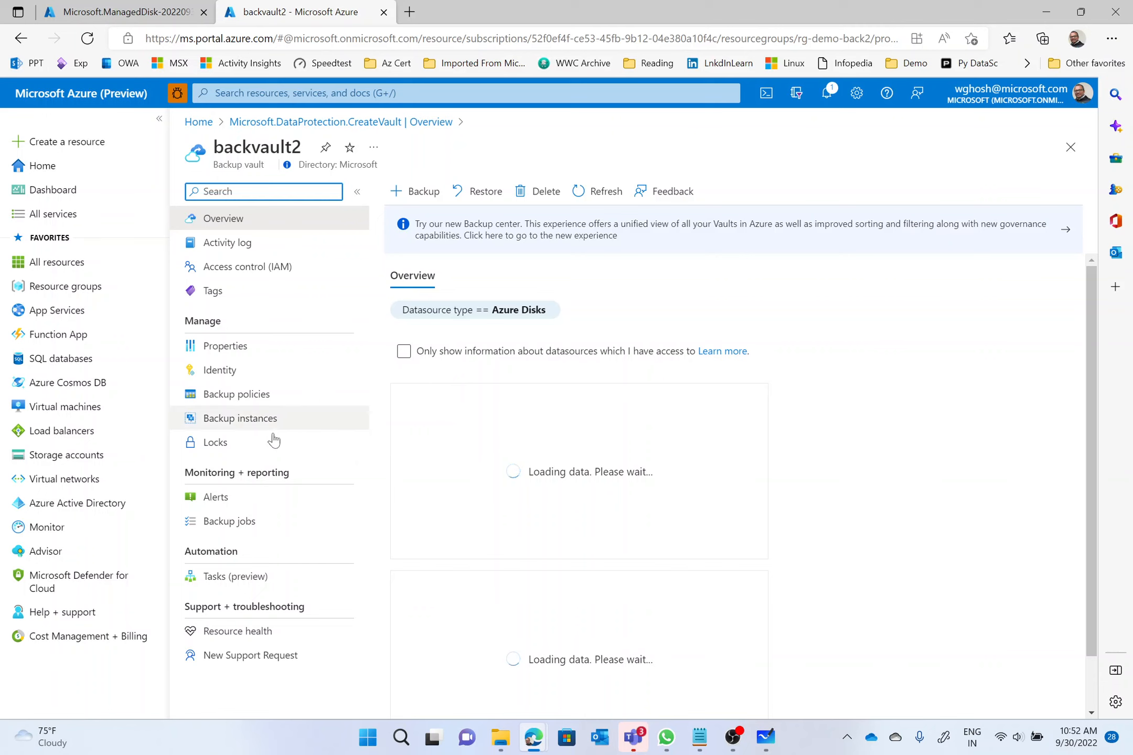
left_click(256, 418)
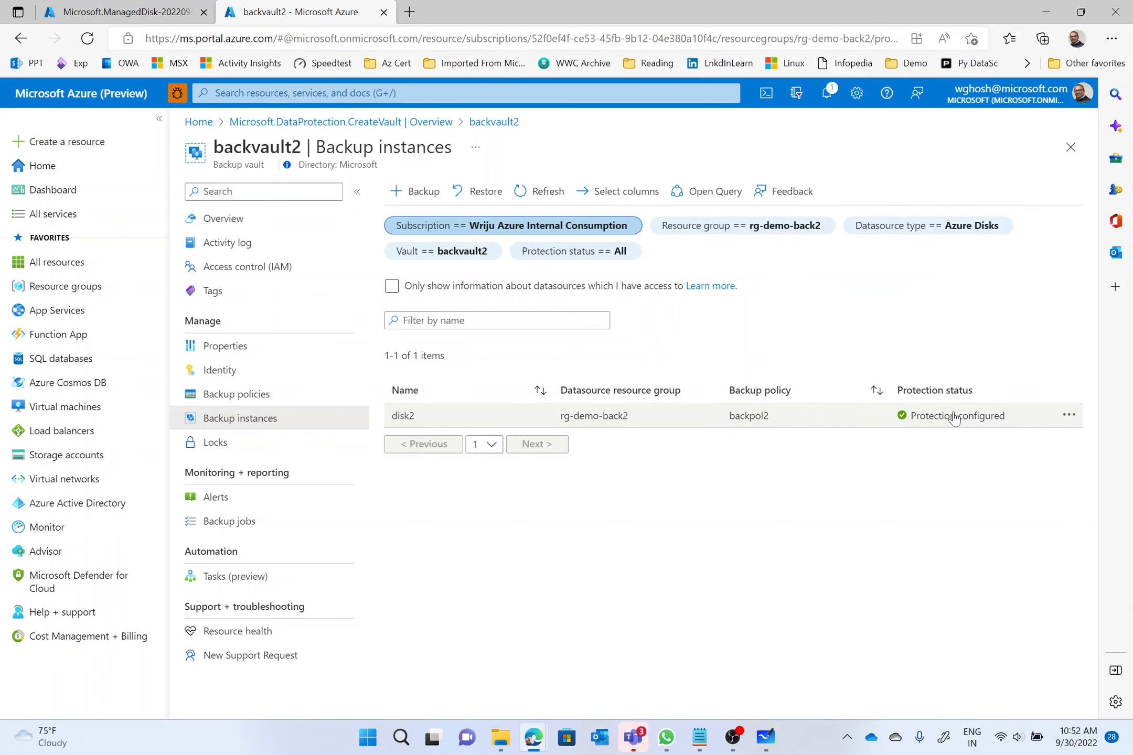
- Run an on-demand backup of the disk2 backup instance using the Default retention rule
left_click(914, 426)
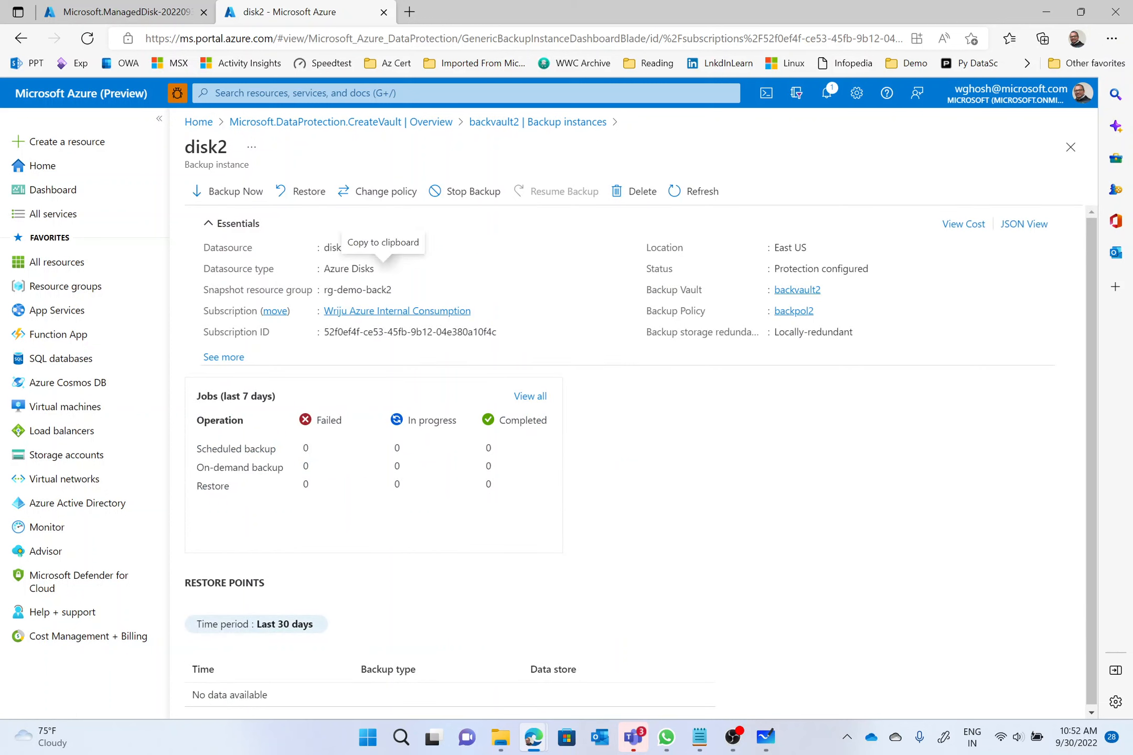
left_click(220, 206)
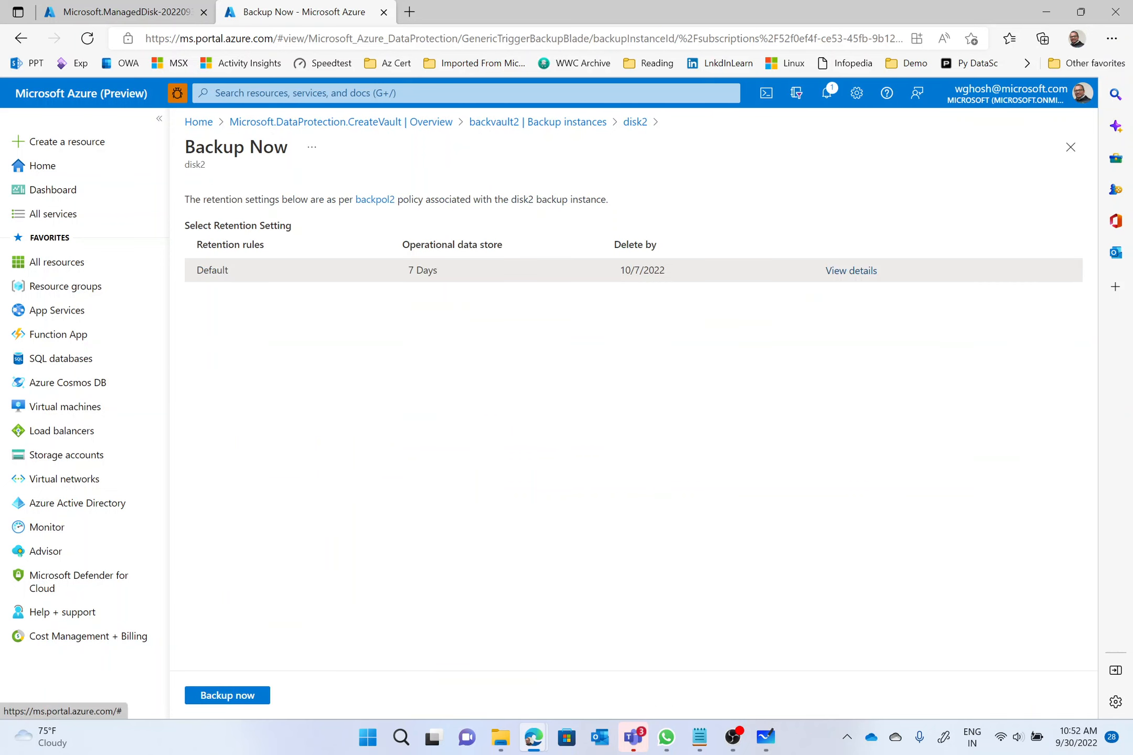
left_click(246, 694)
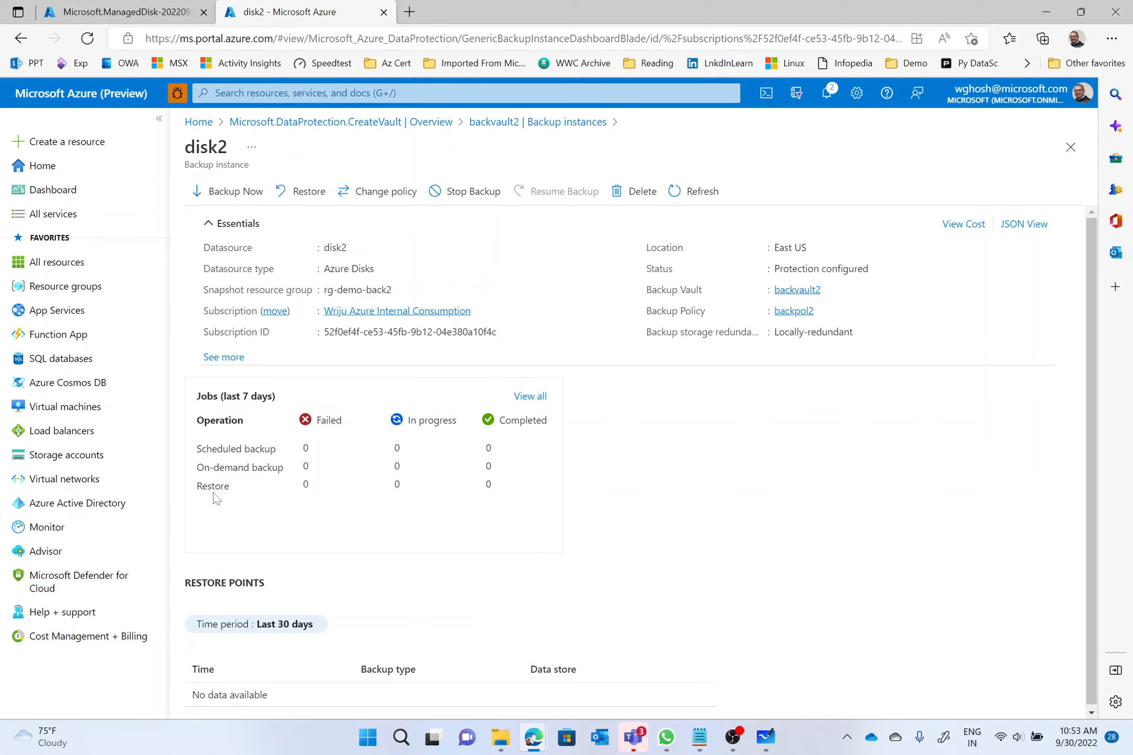
- Check the available restore points for disk2, and leave the restore wizard for the vault's deployment overview
left_click(308, 193)
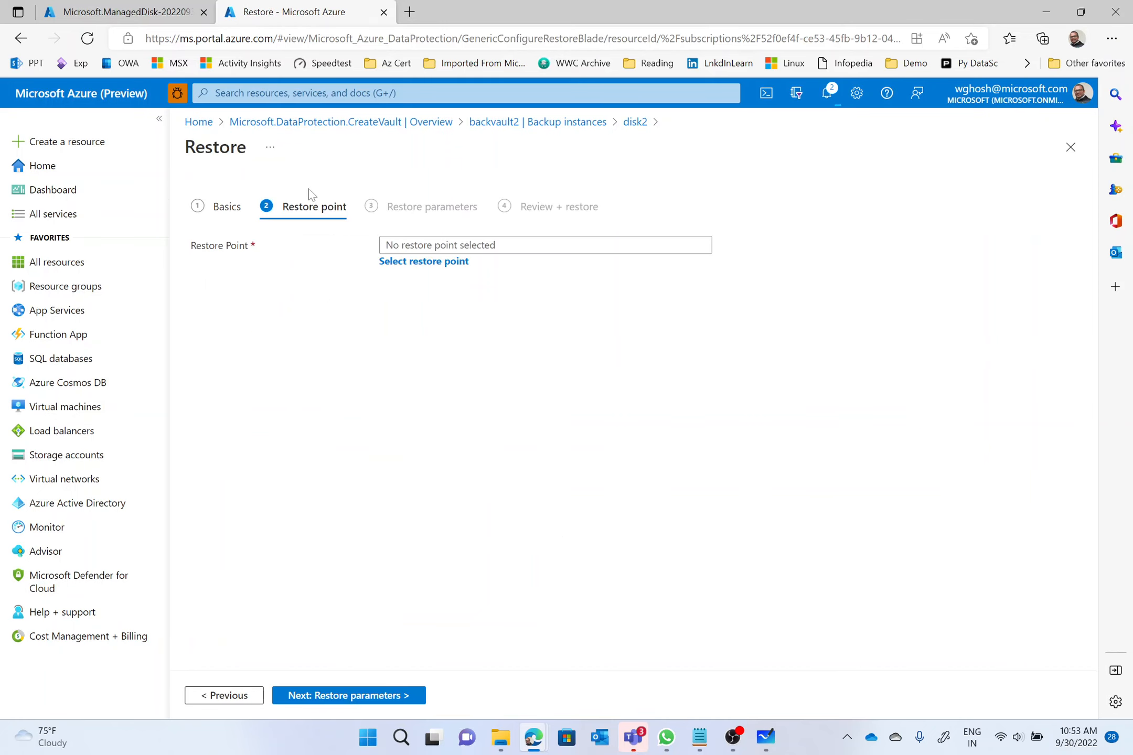
left_click(405, 262)
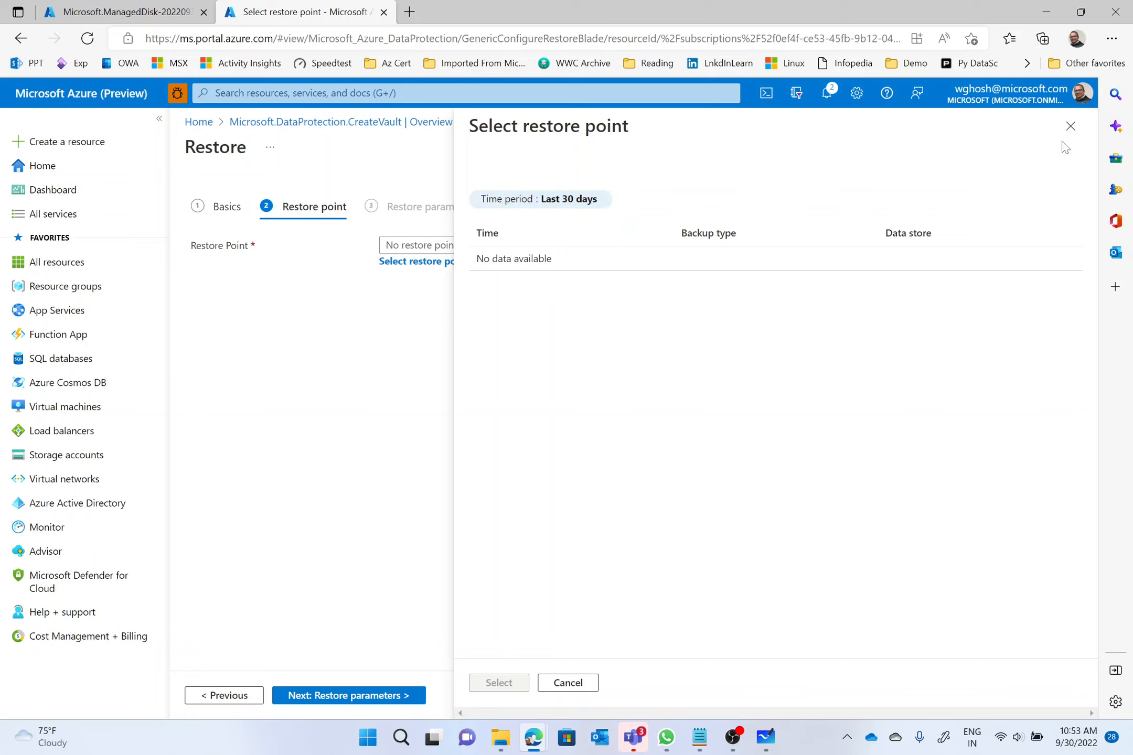
left_click(1070, 128)
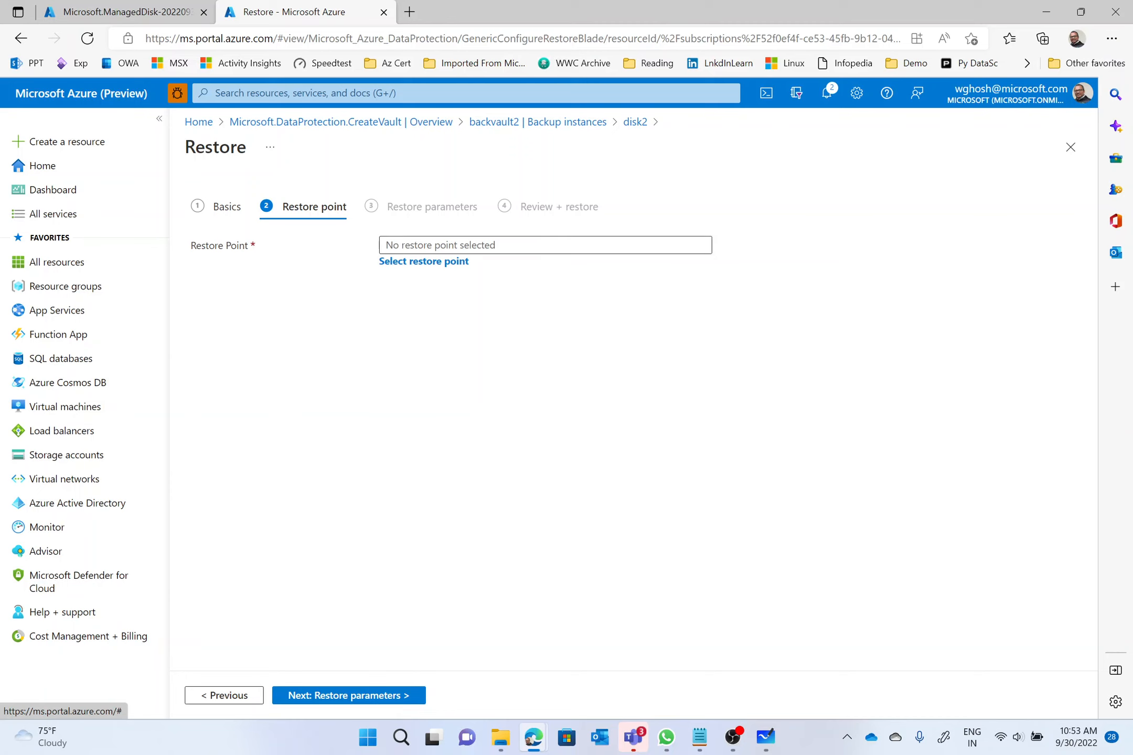
left_click(406, 122)
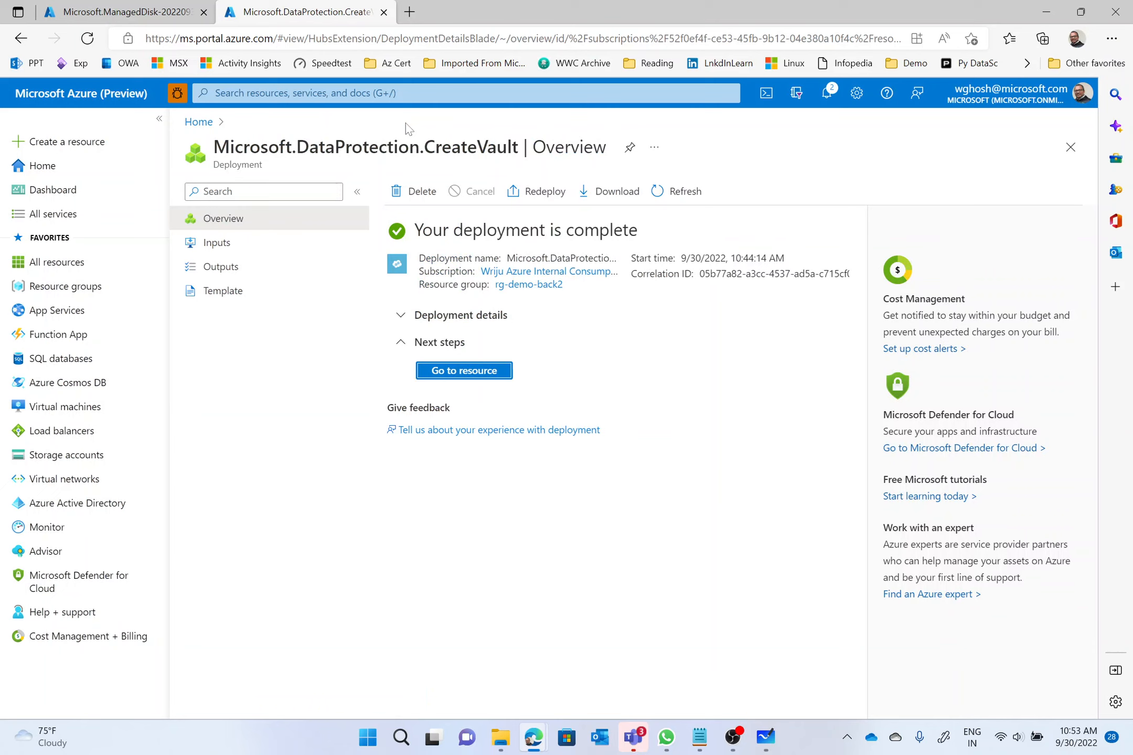